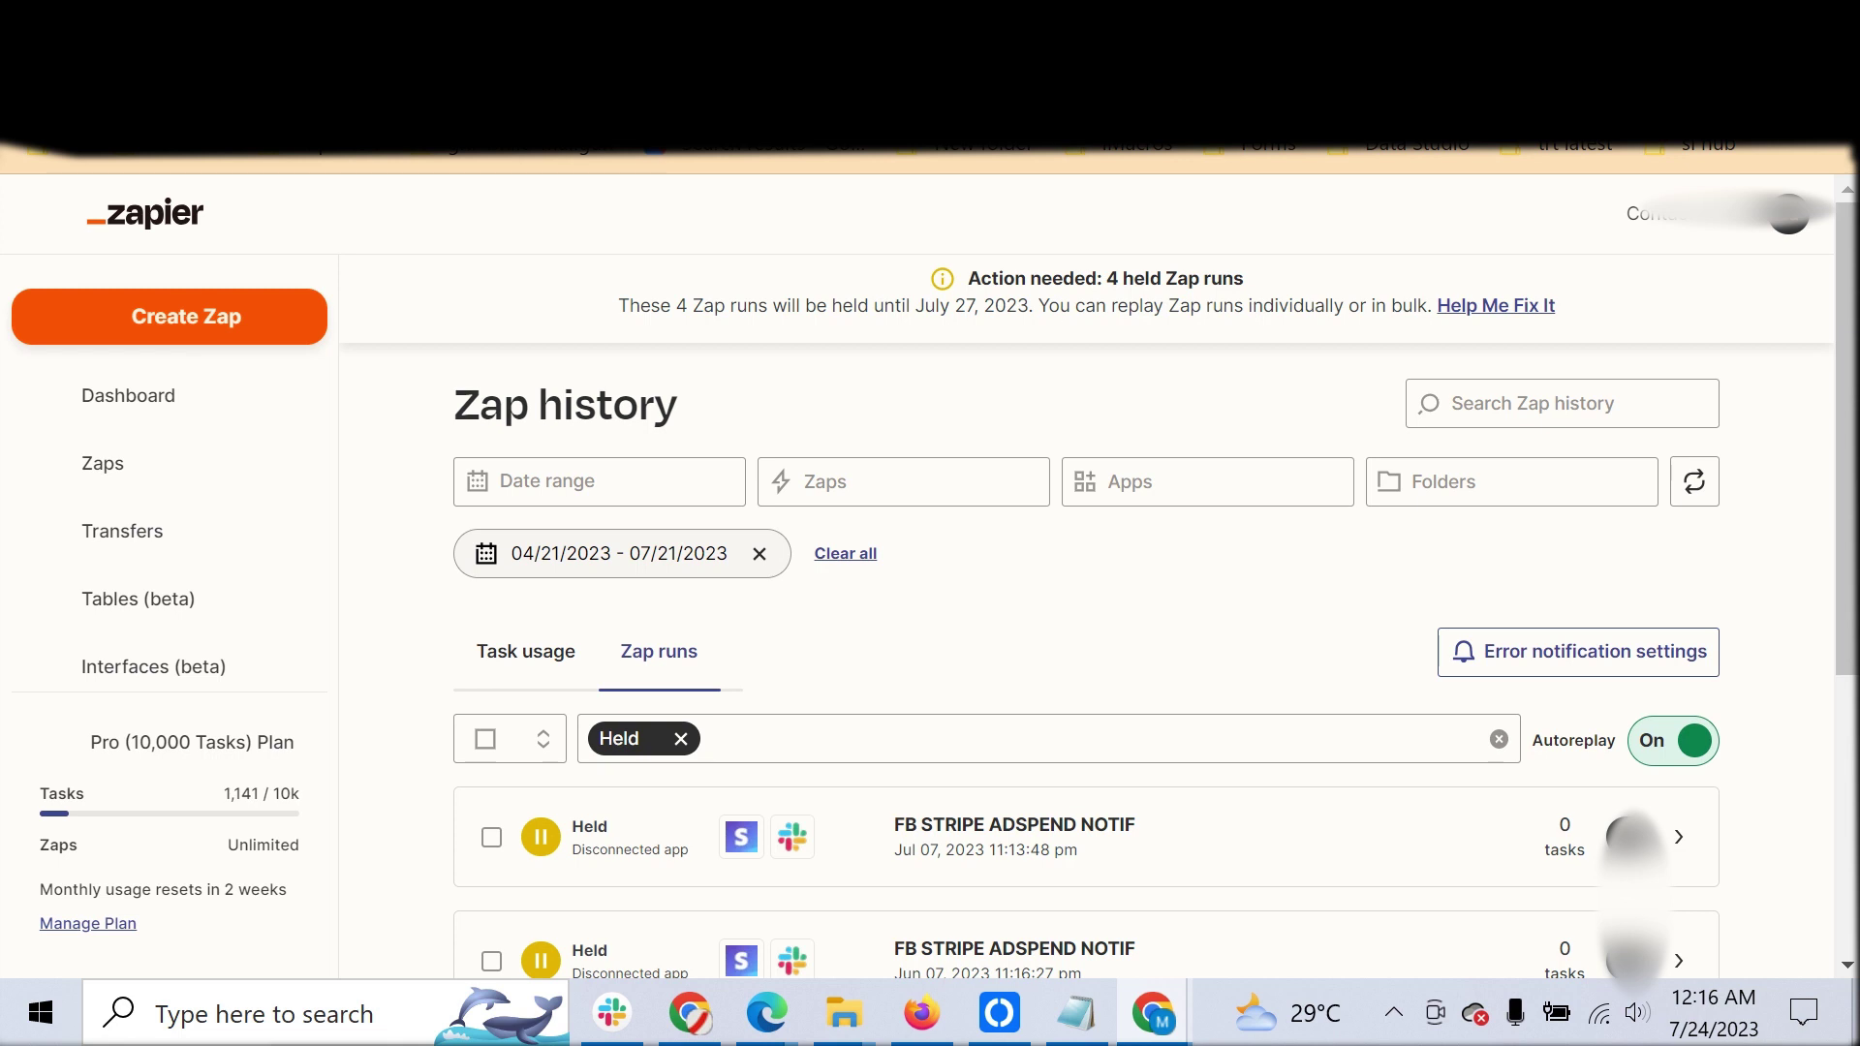
Step: Clear the Held status filter from the Zap runs and view the bulk selection and Zap filter choices
left_click(717, 739)
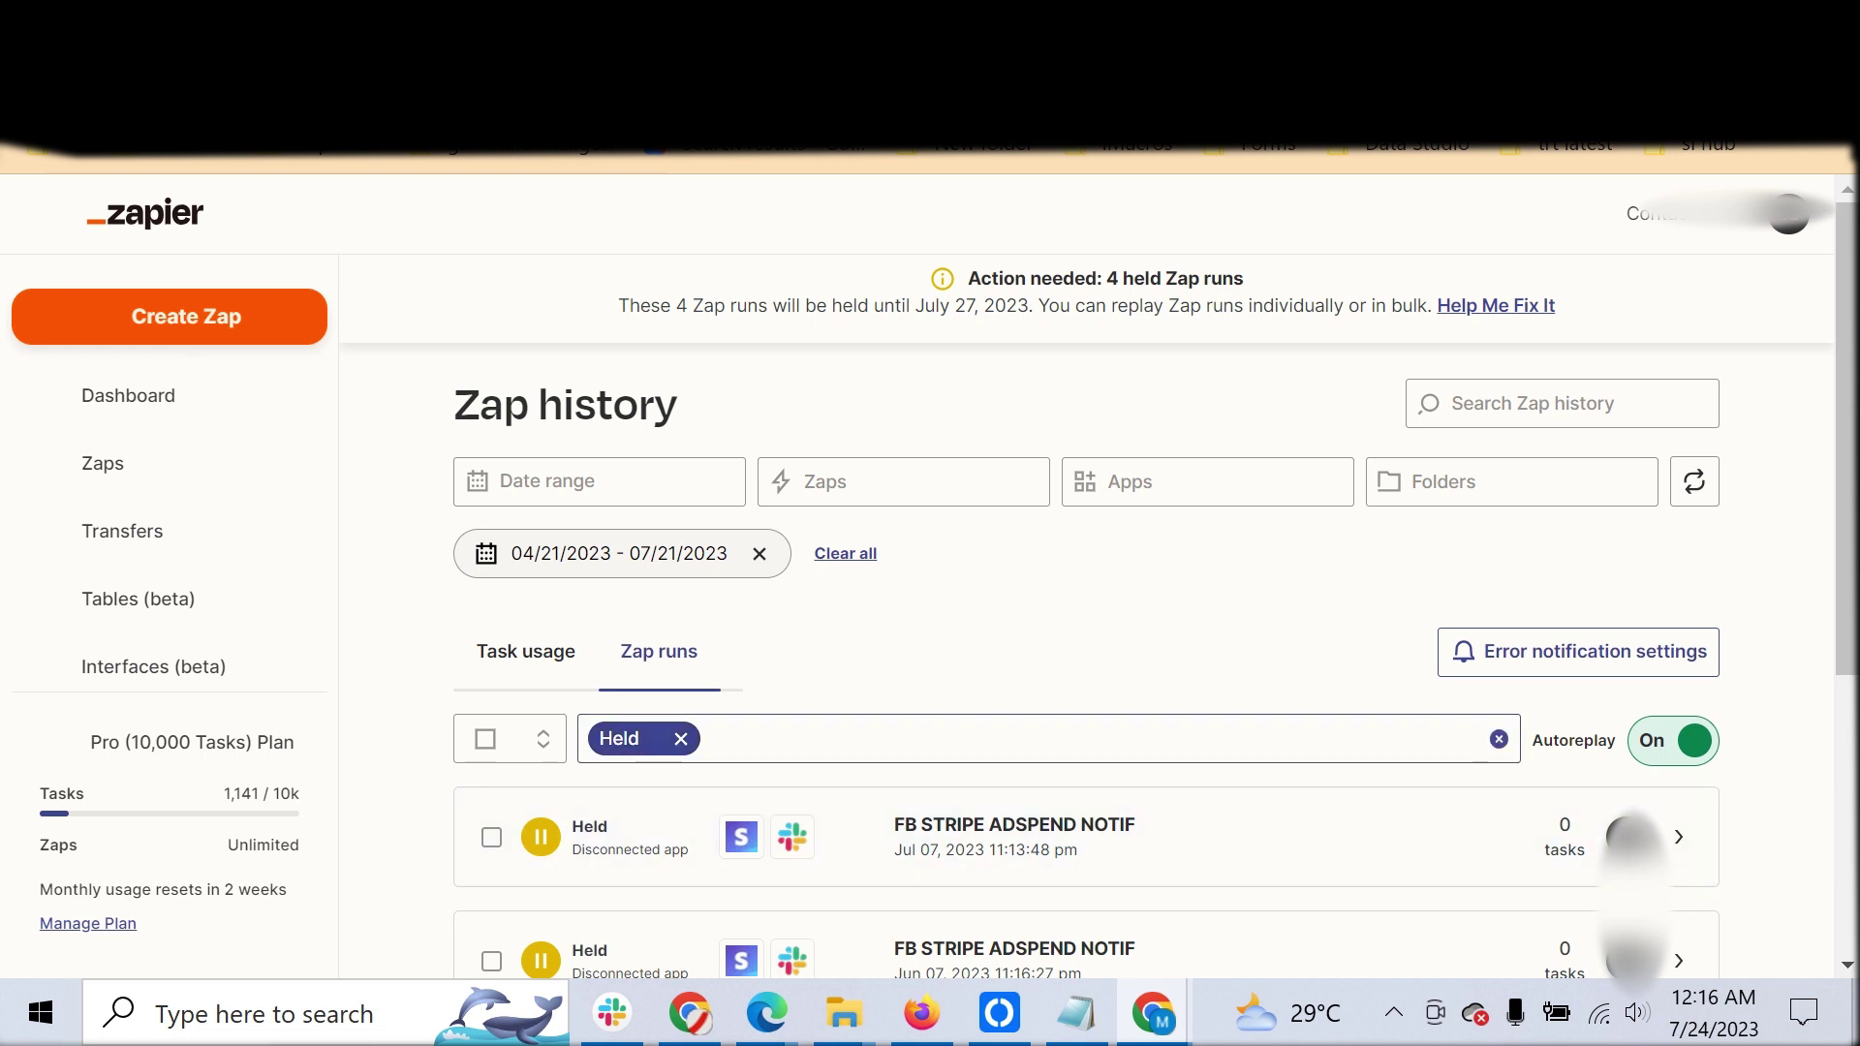
key("BackSpace")
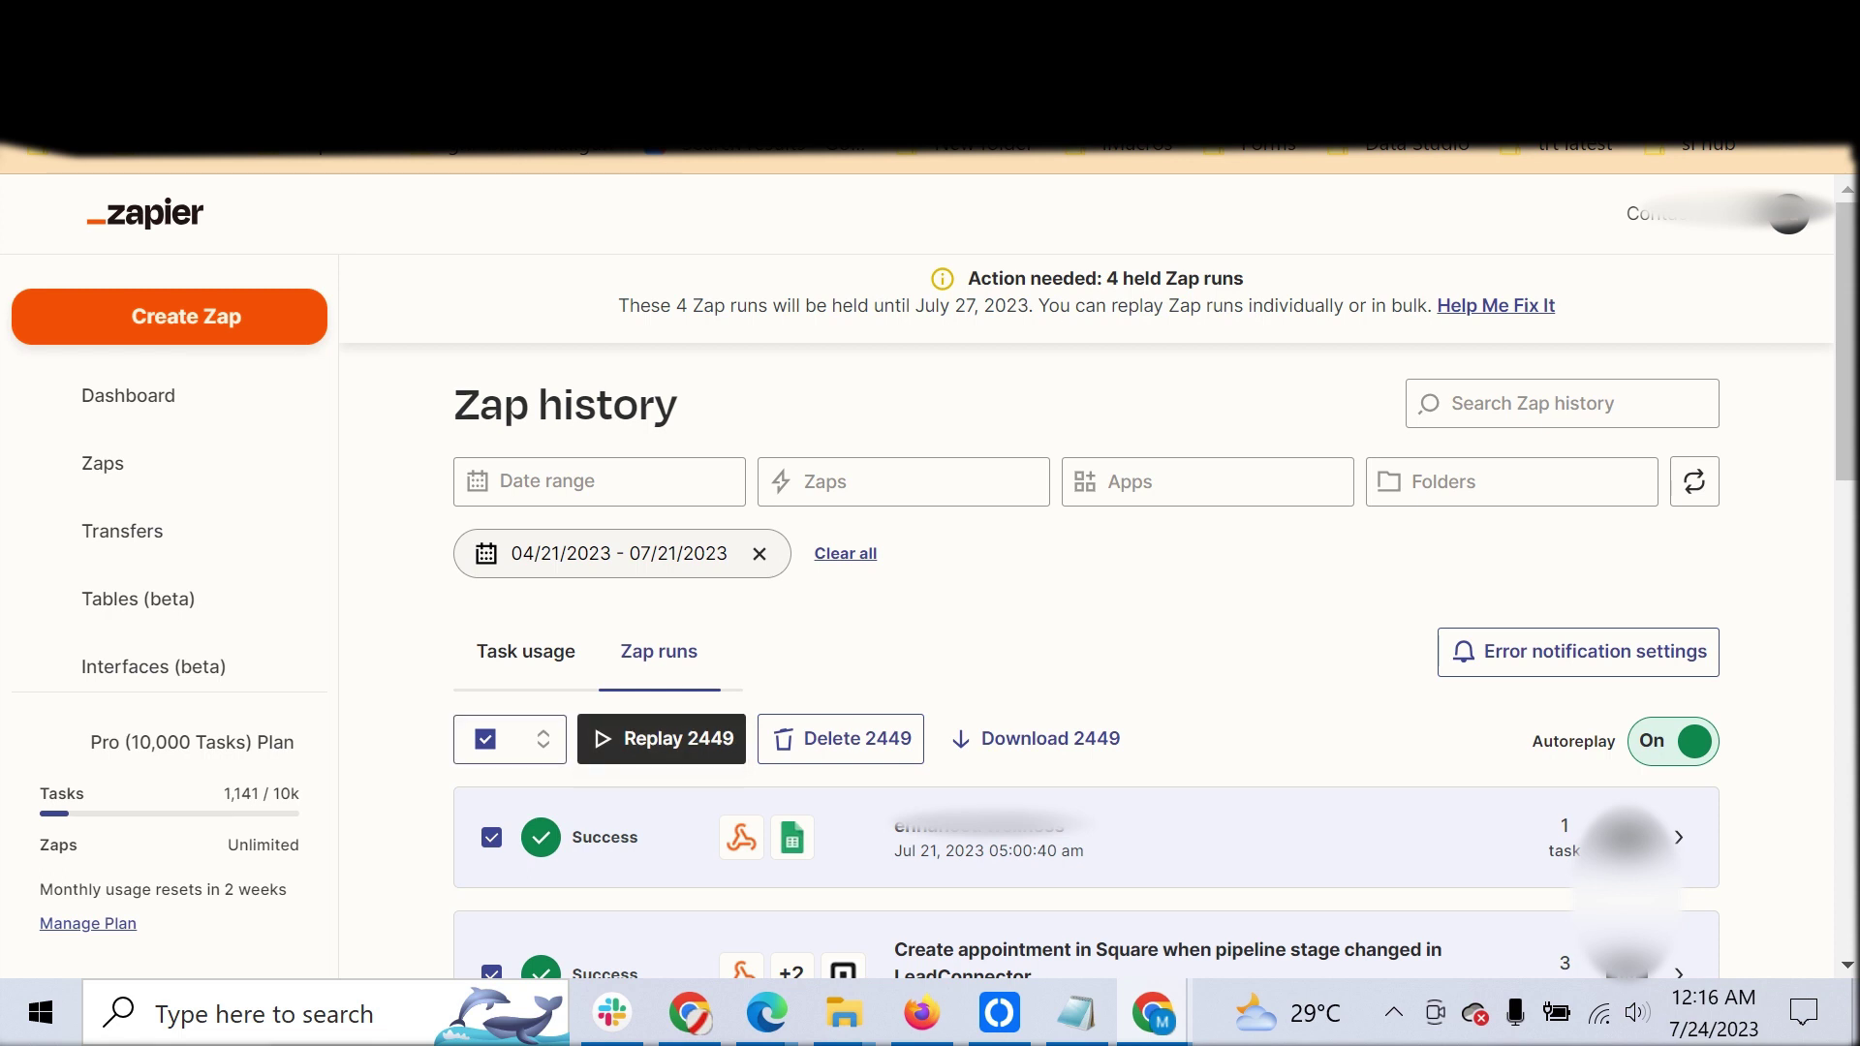
left_click(542, 739)
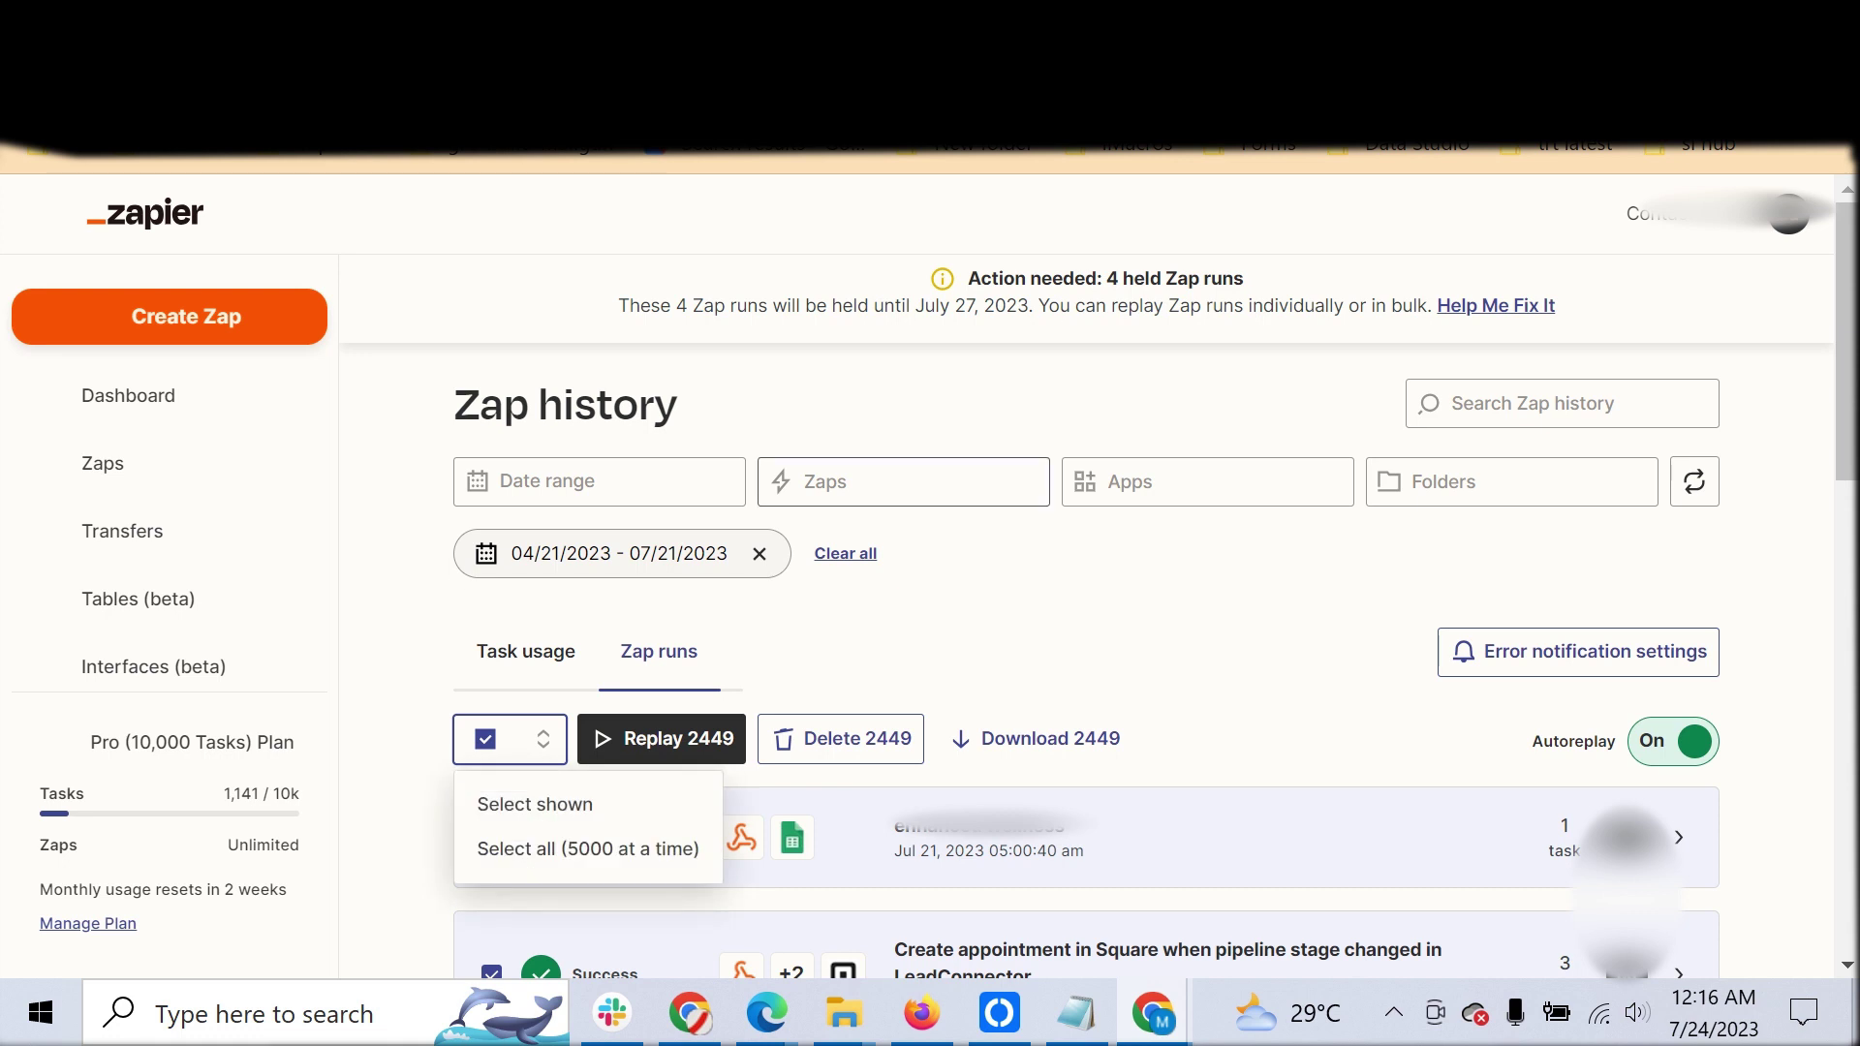
left_click(872, 482)
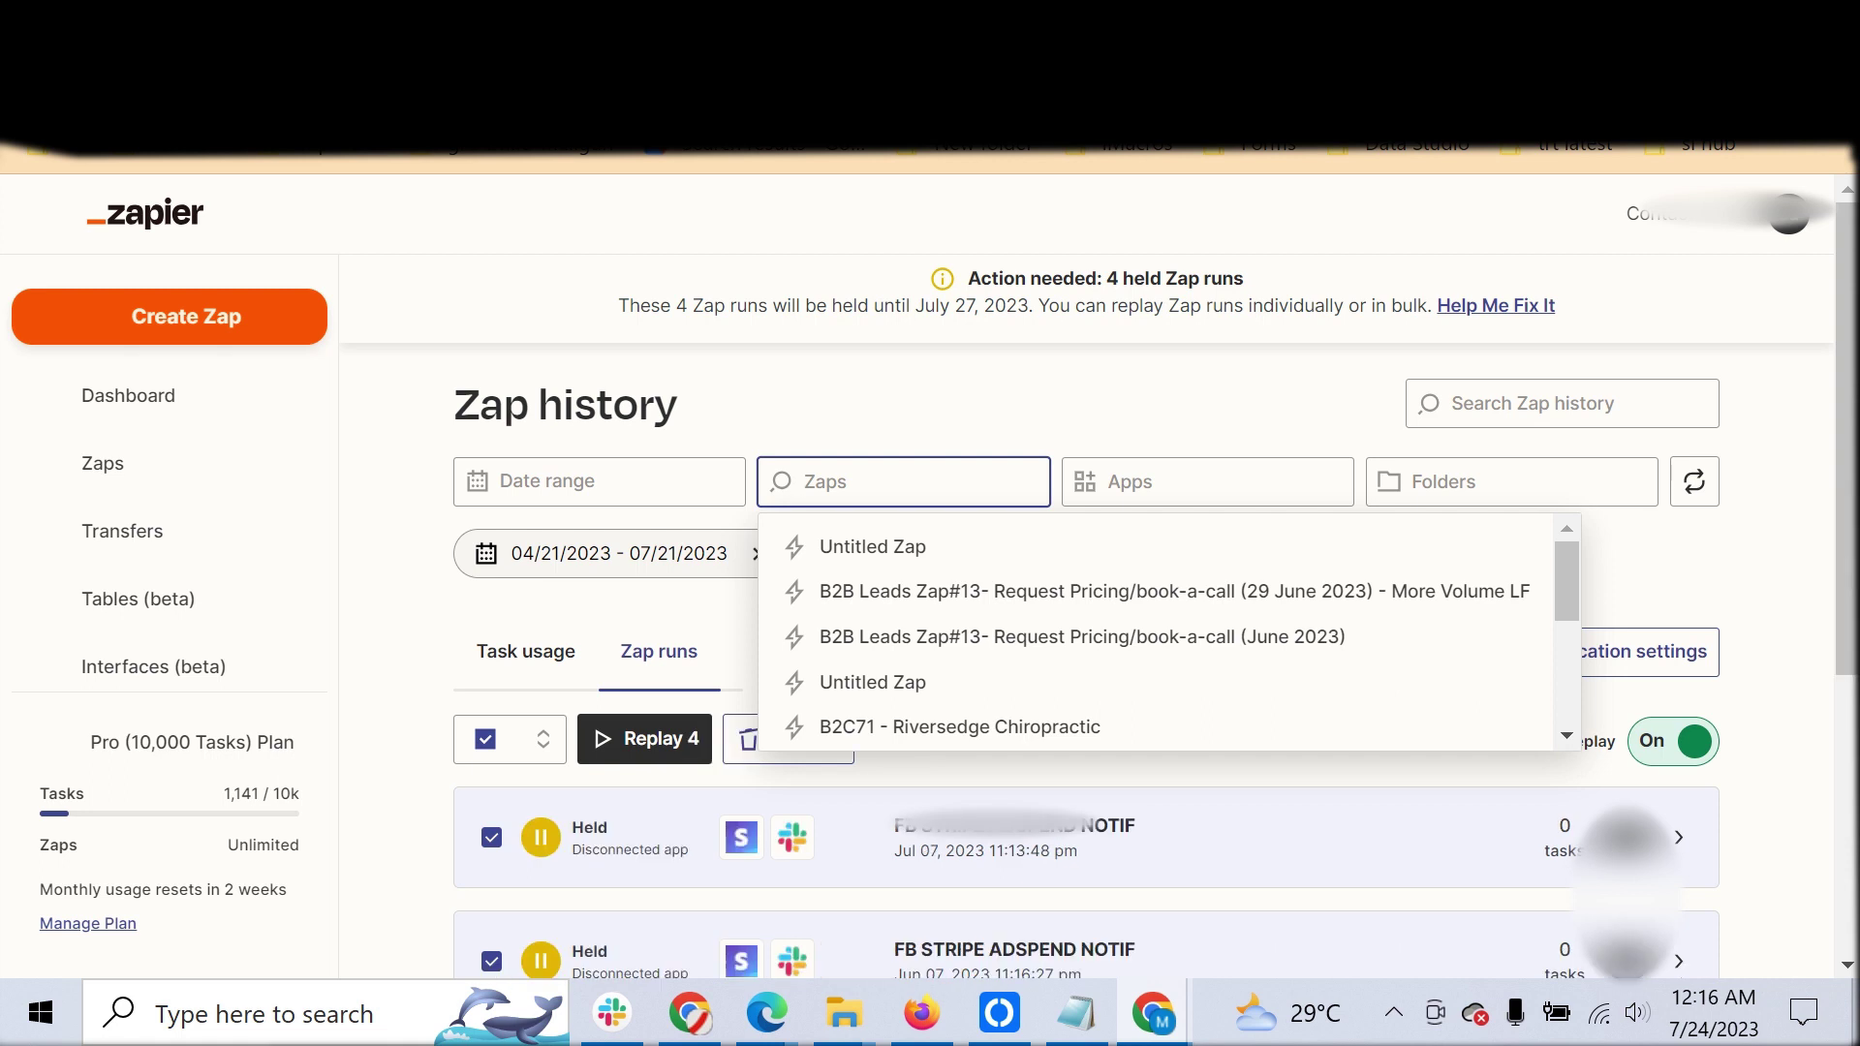
key("Escape")
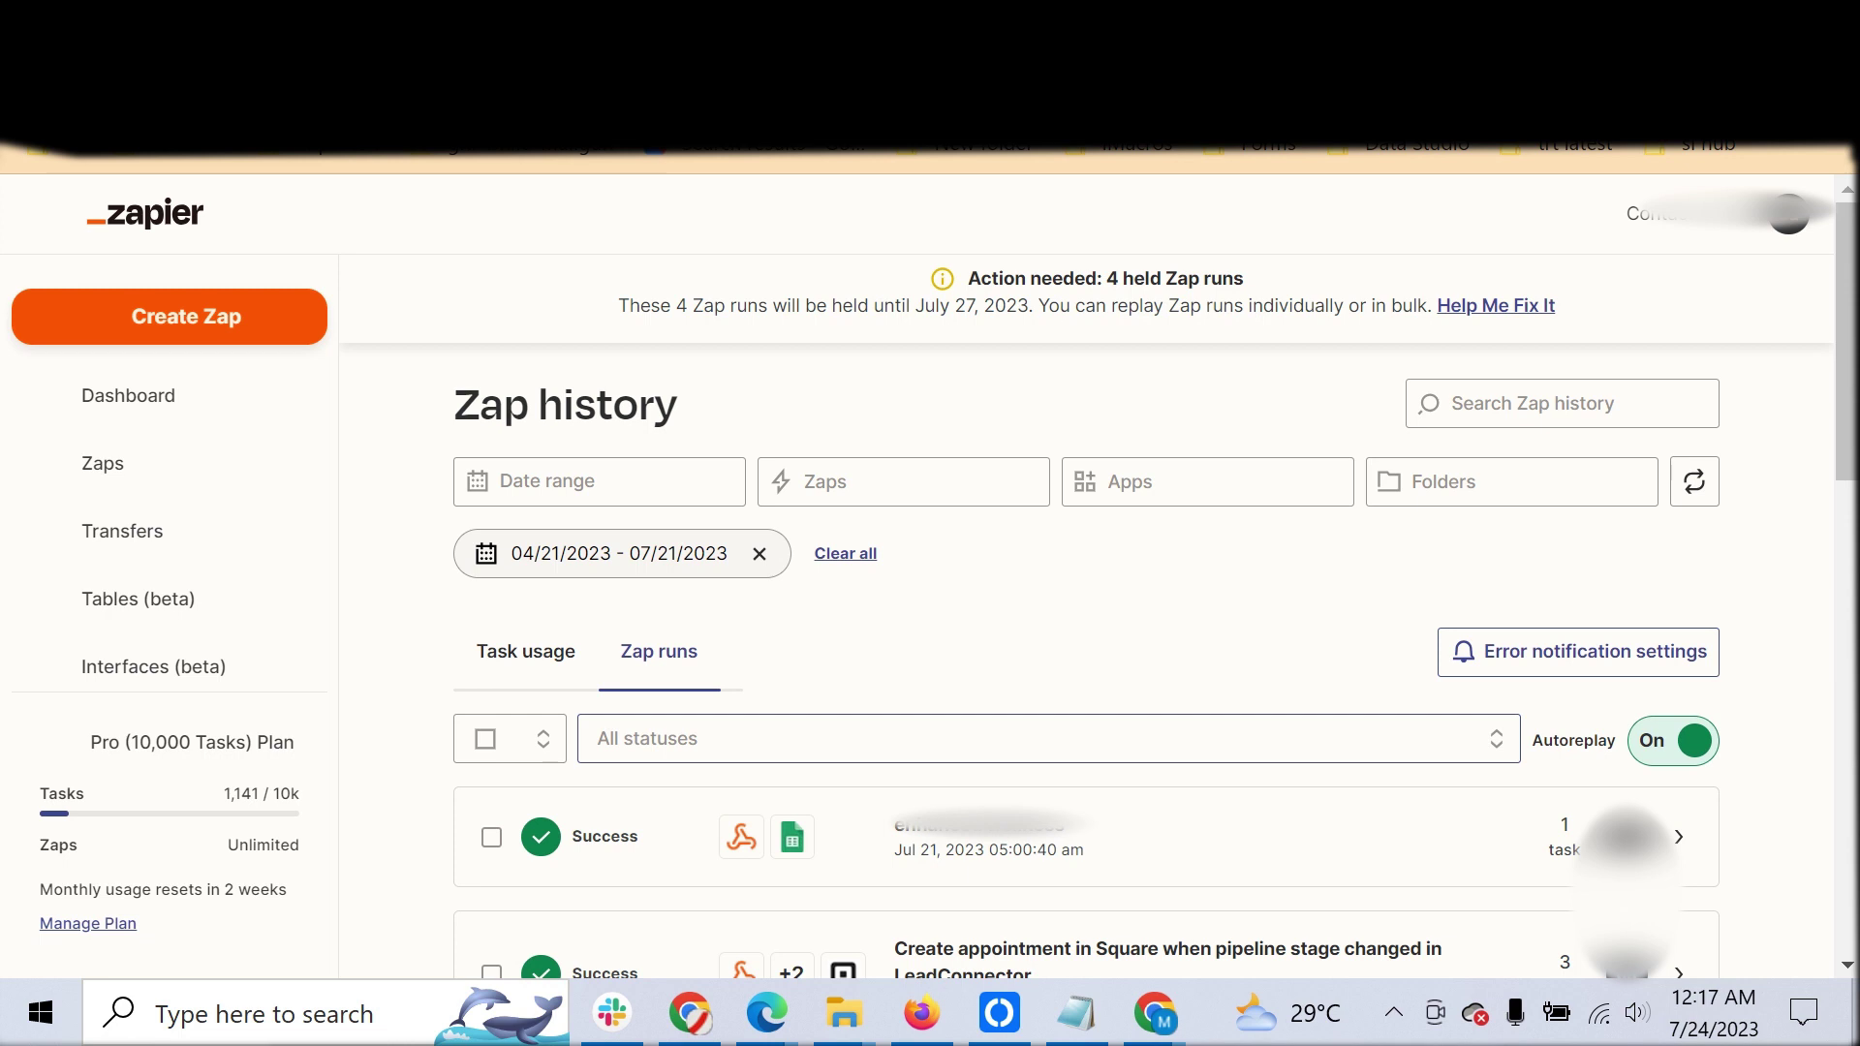
Step: Review the statuses available for filtering the Zap runs
left_click(600, 738)
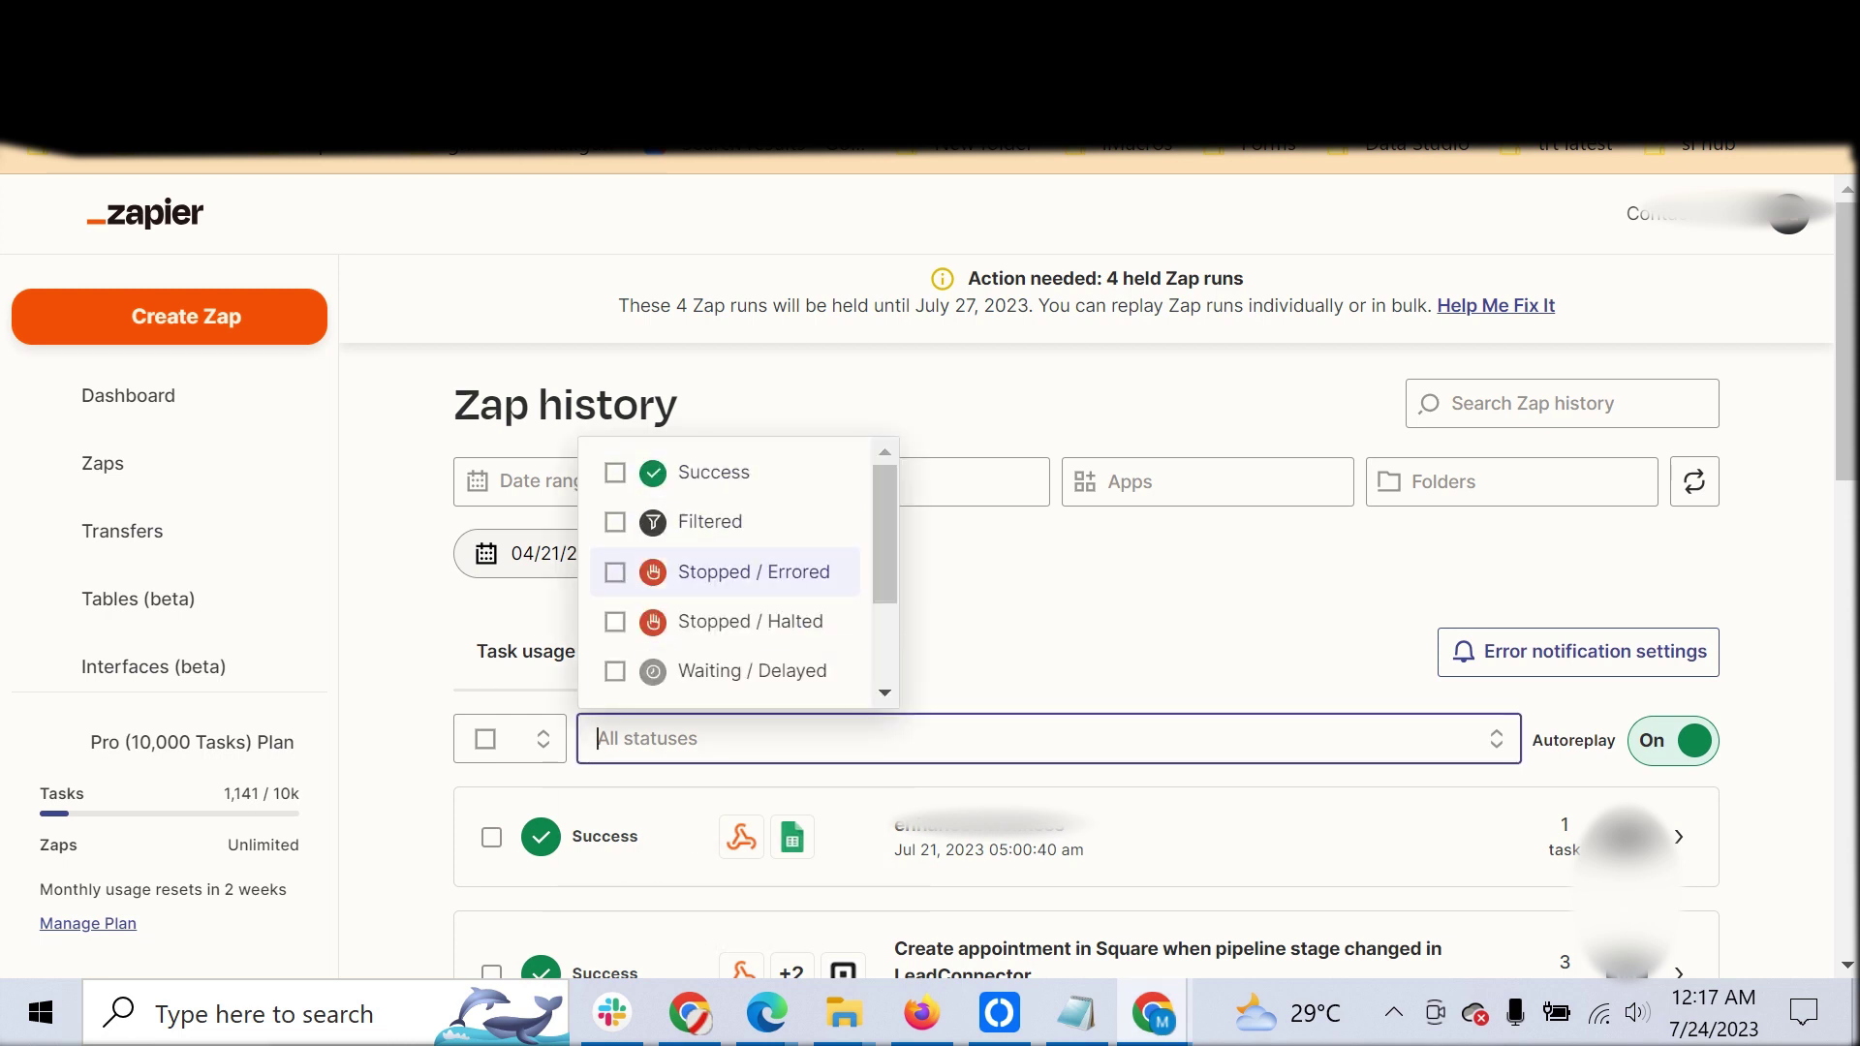
scroll(727, 621, "down", 2)
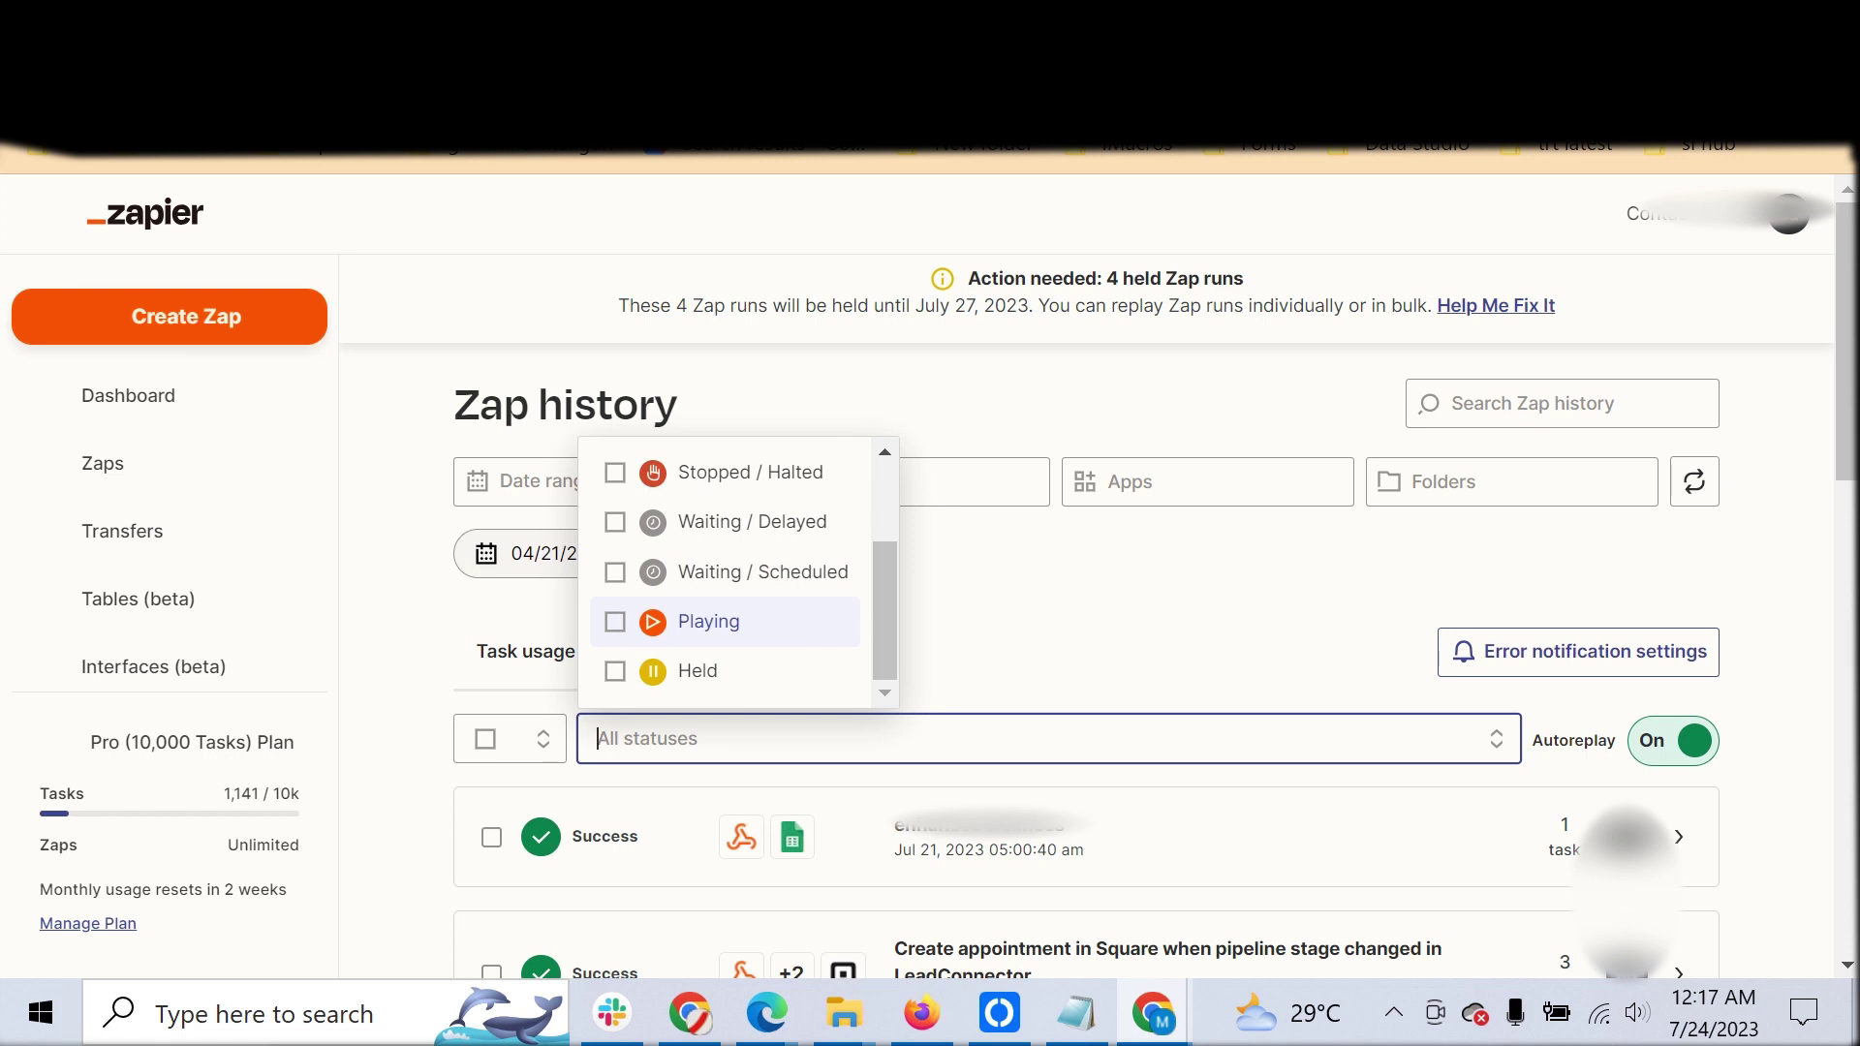
scroll(726, 621, "up", 2)
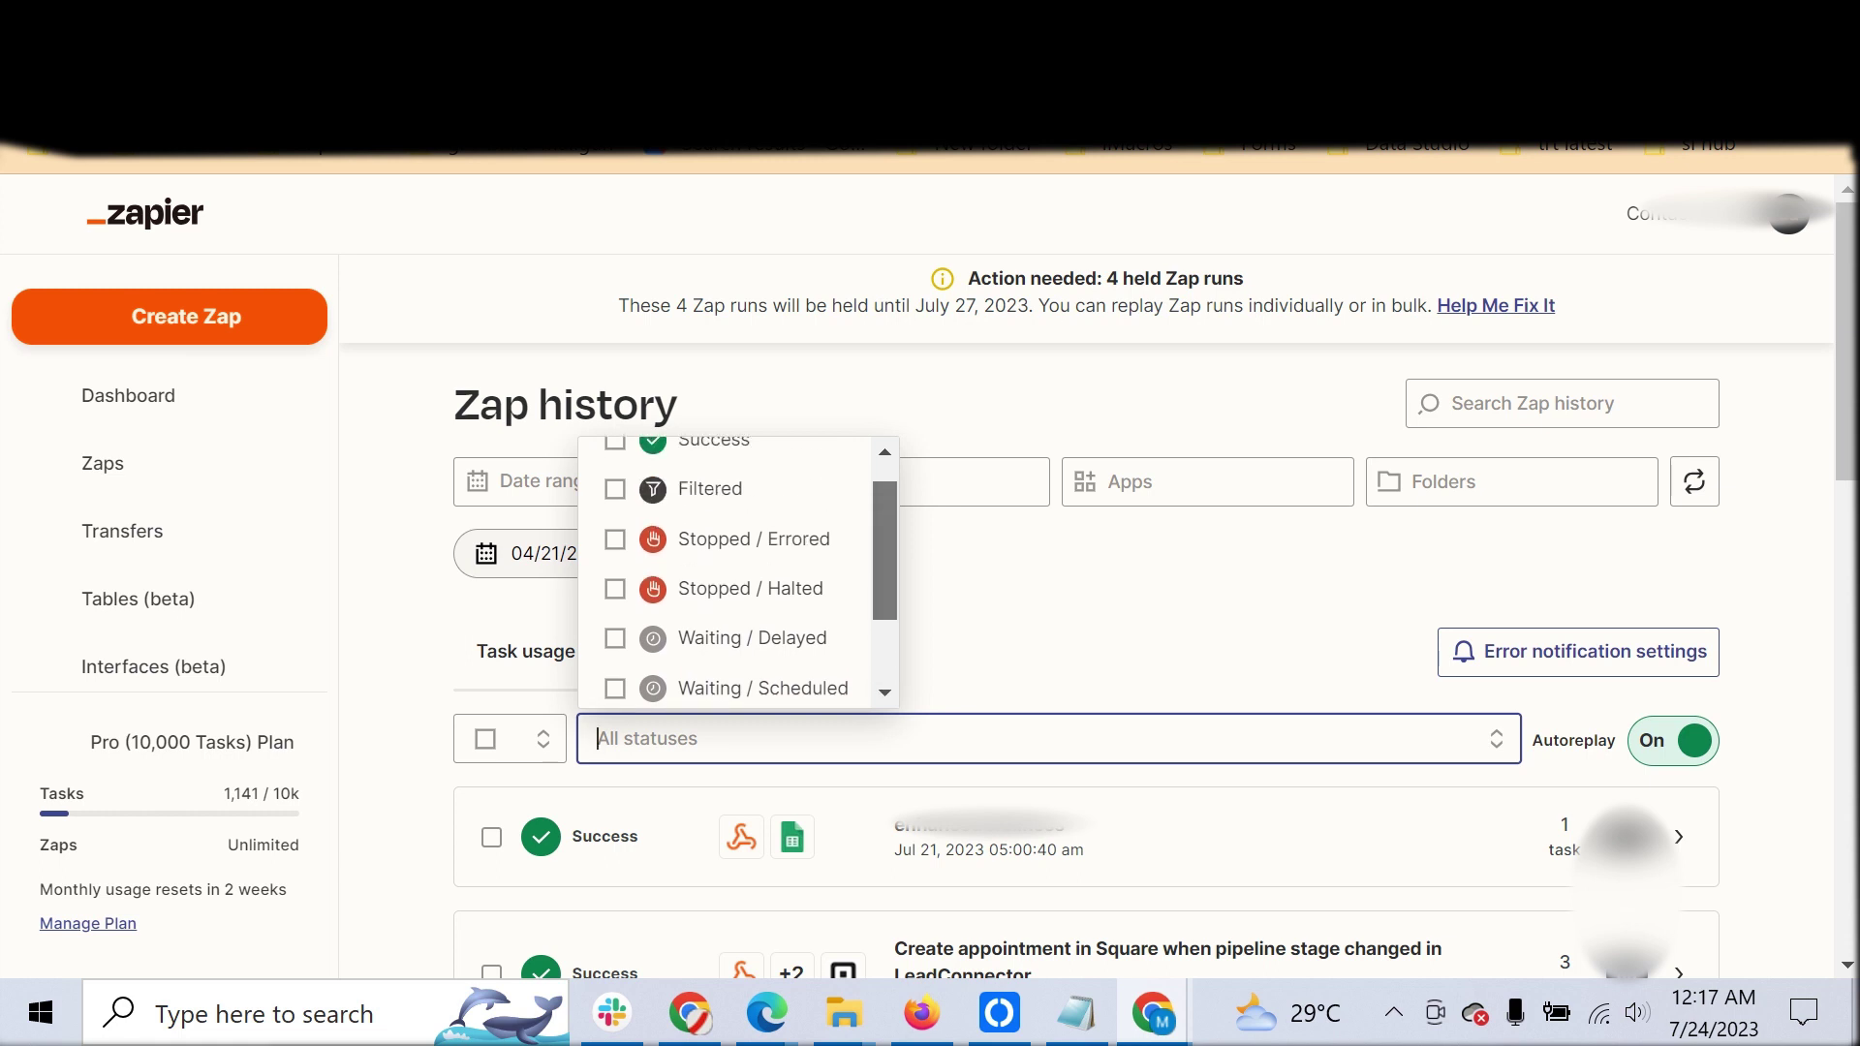
scroll(736, 571, "up", 1)
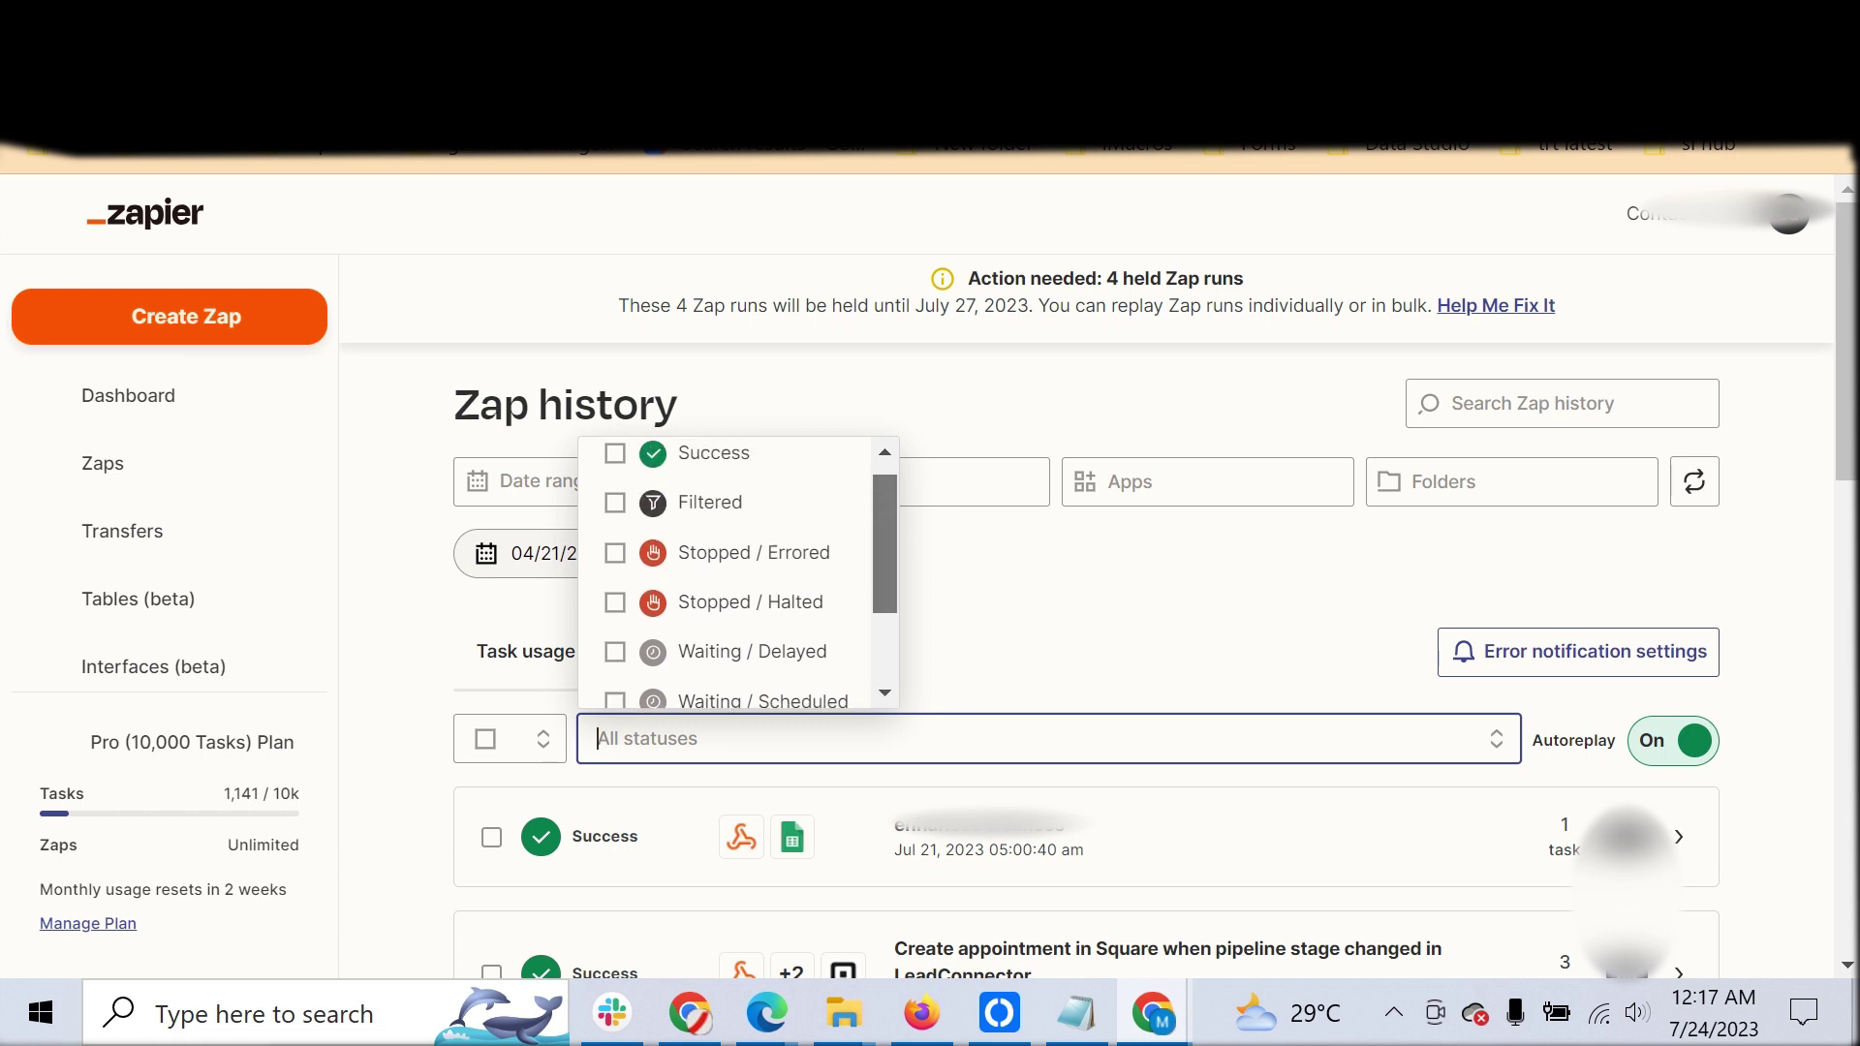
scroll(726, 521, "up", 1)
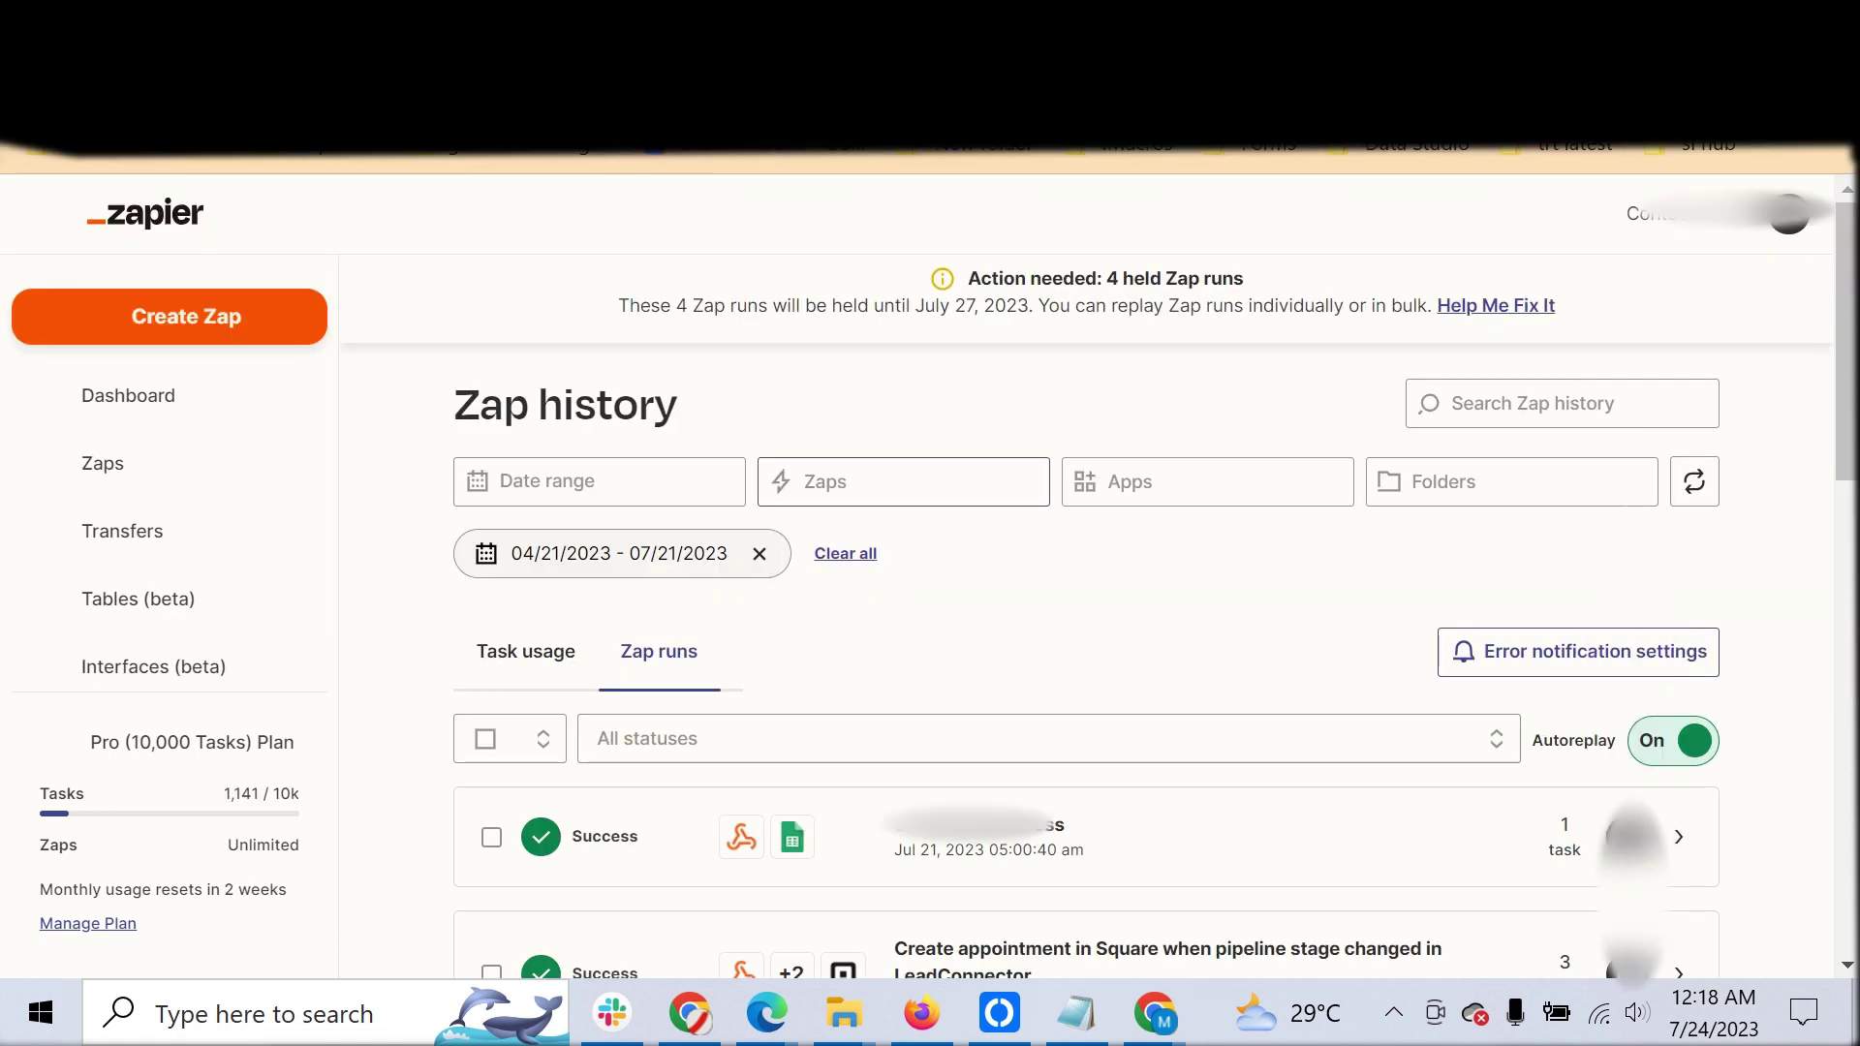
Step: Filter the Zap runs by the Stopped / Errored, Stopped / Halted and Held statuses
left_click(587, 738)
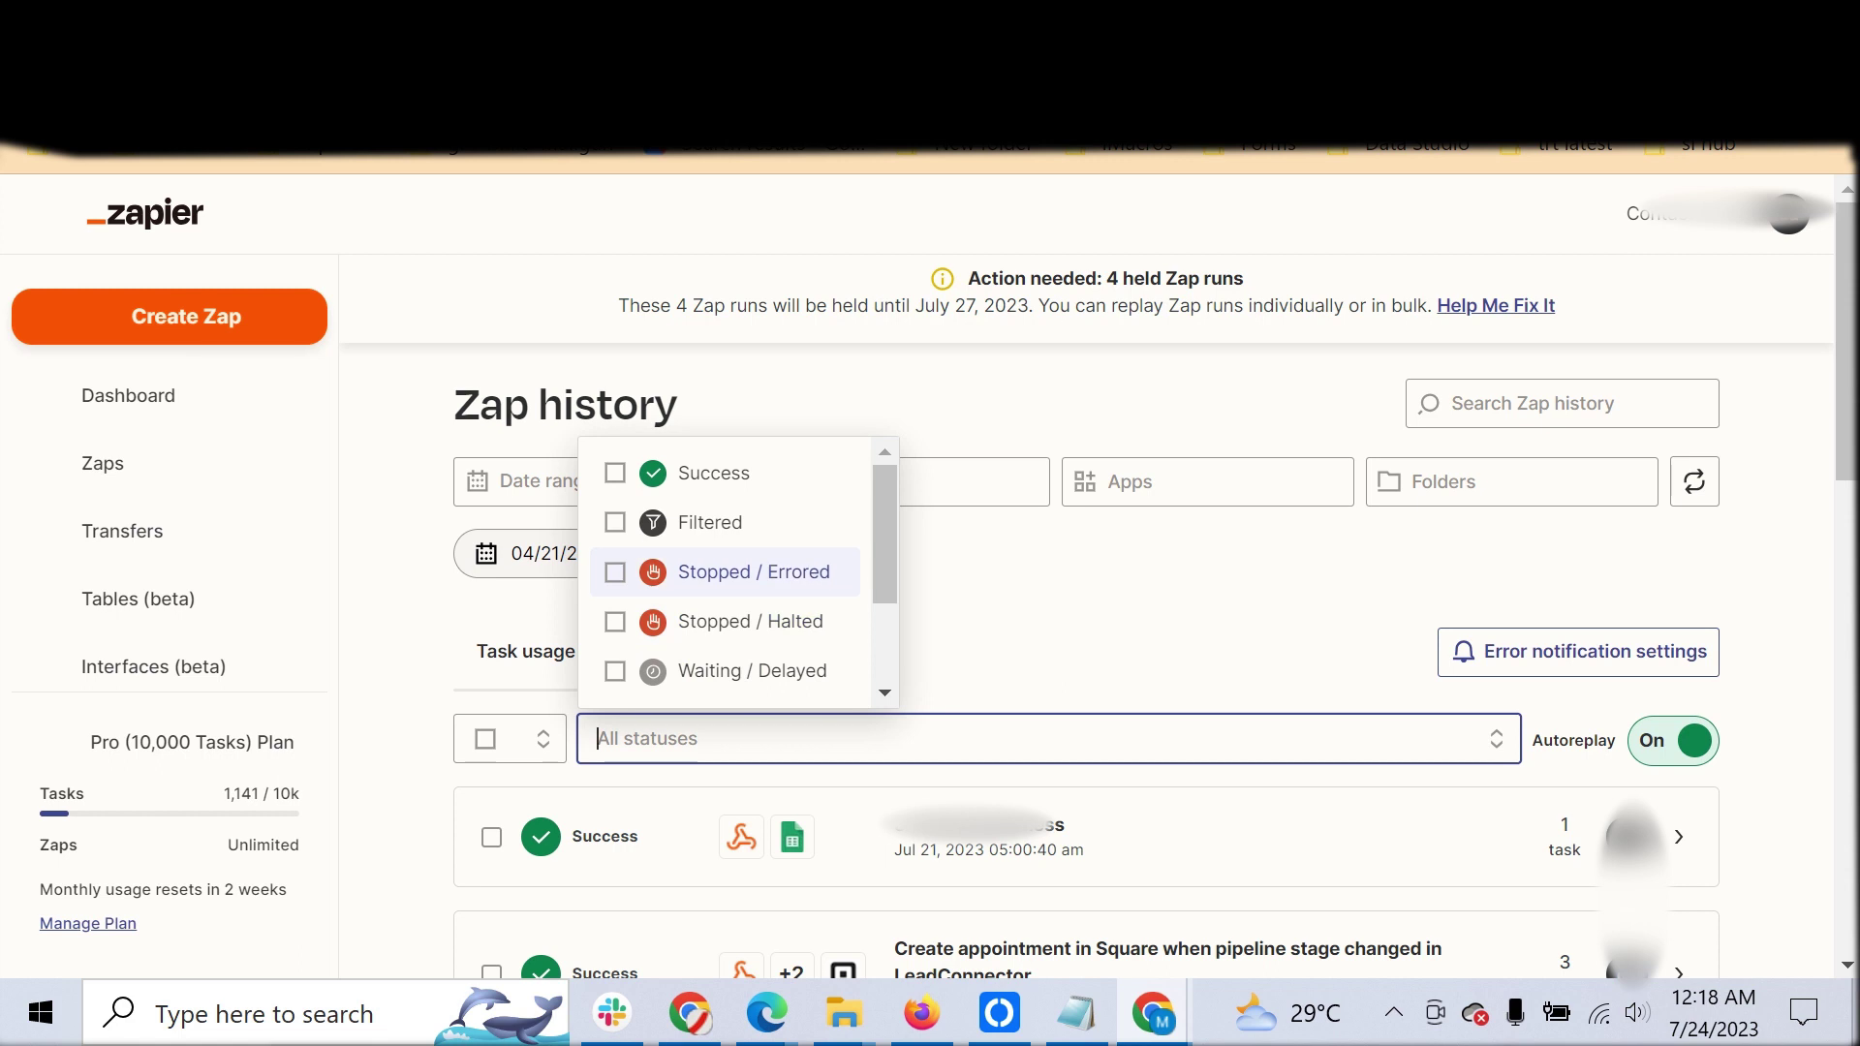
left_click(737, 572)
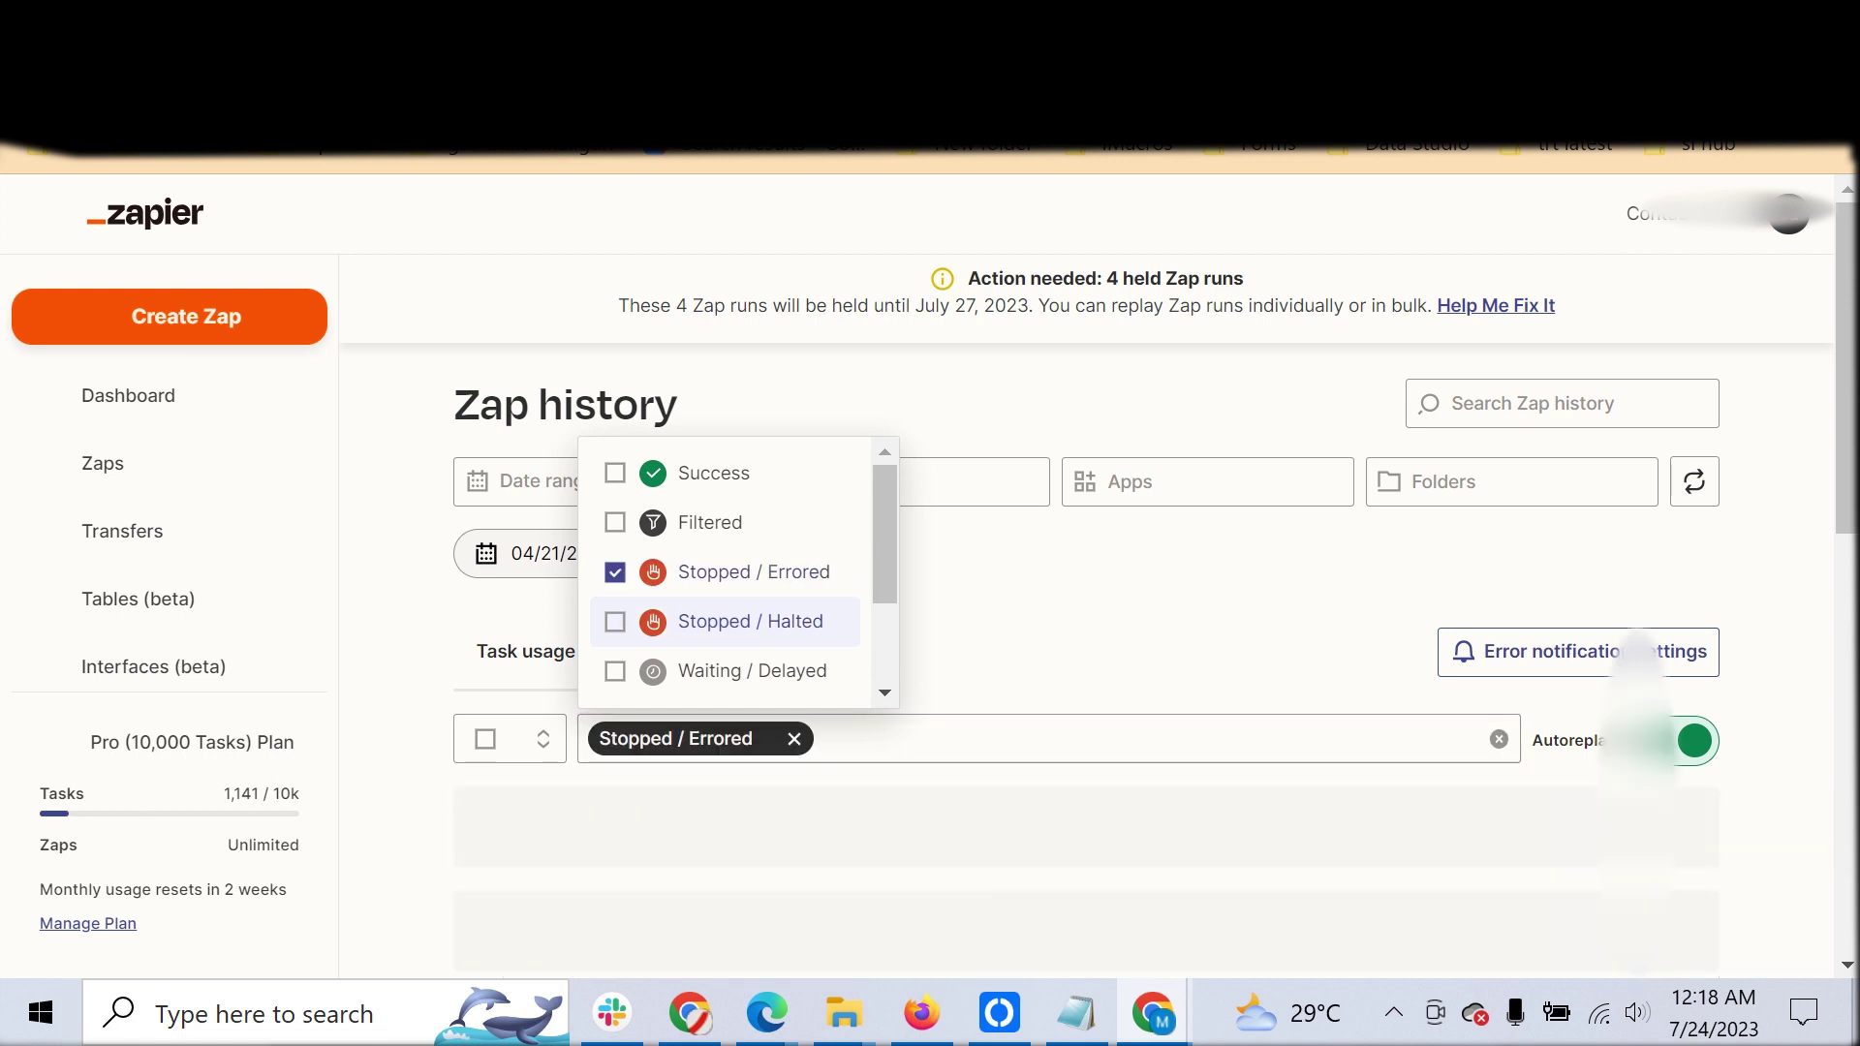
left_click(736, 621)
scroll(736, 621, "down", 2)
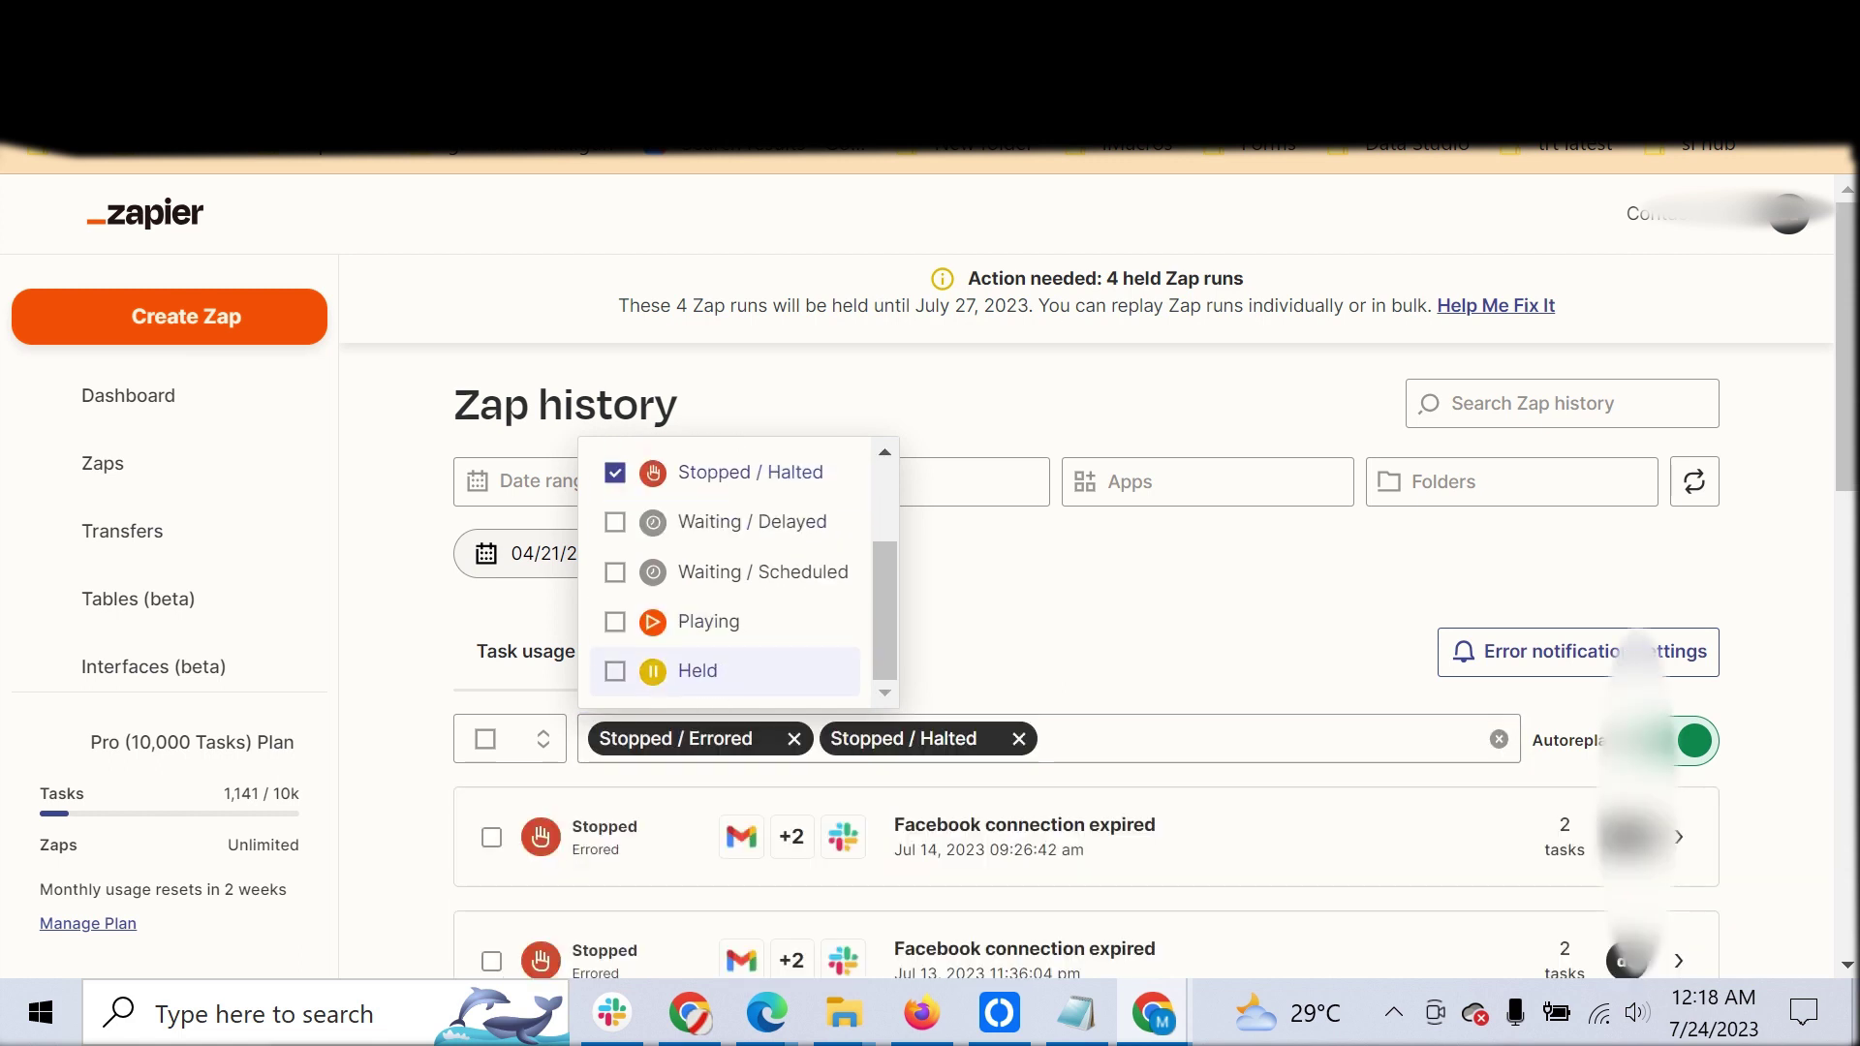
left_click(698, 671)
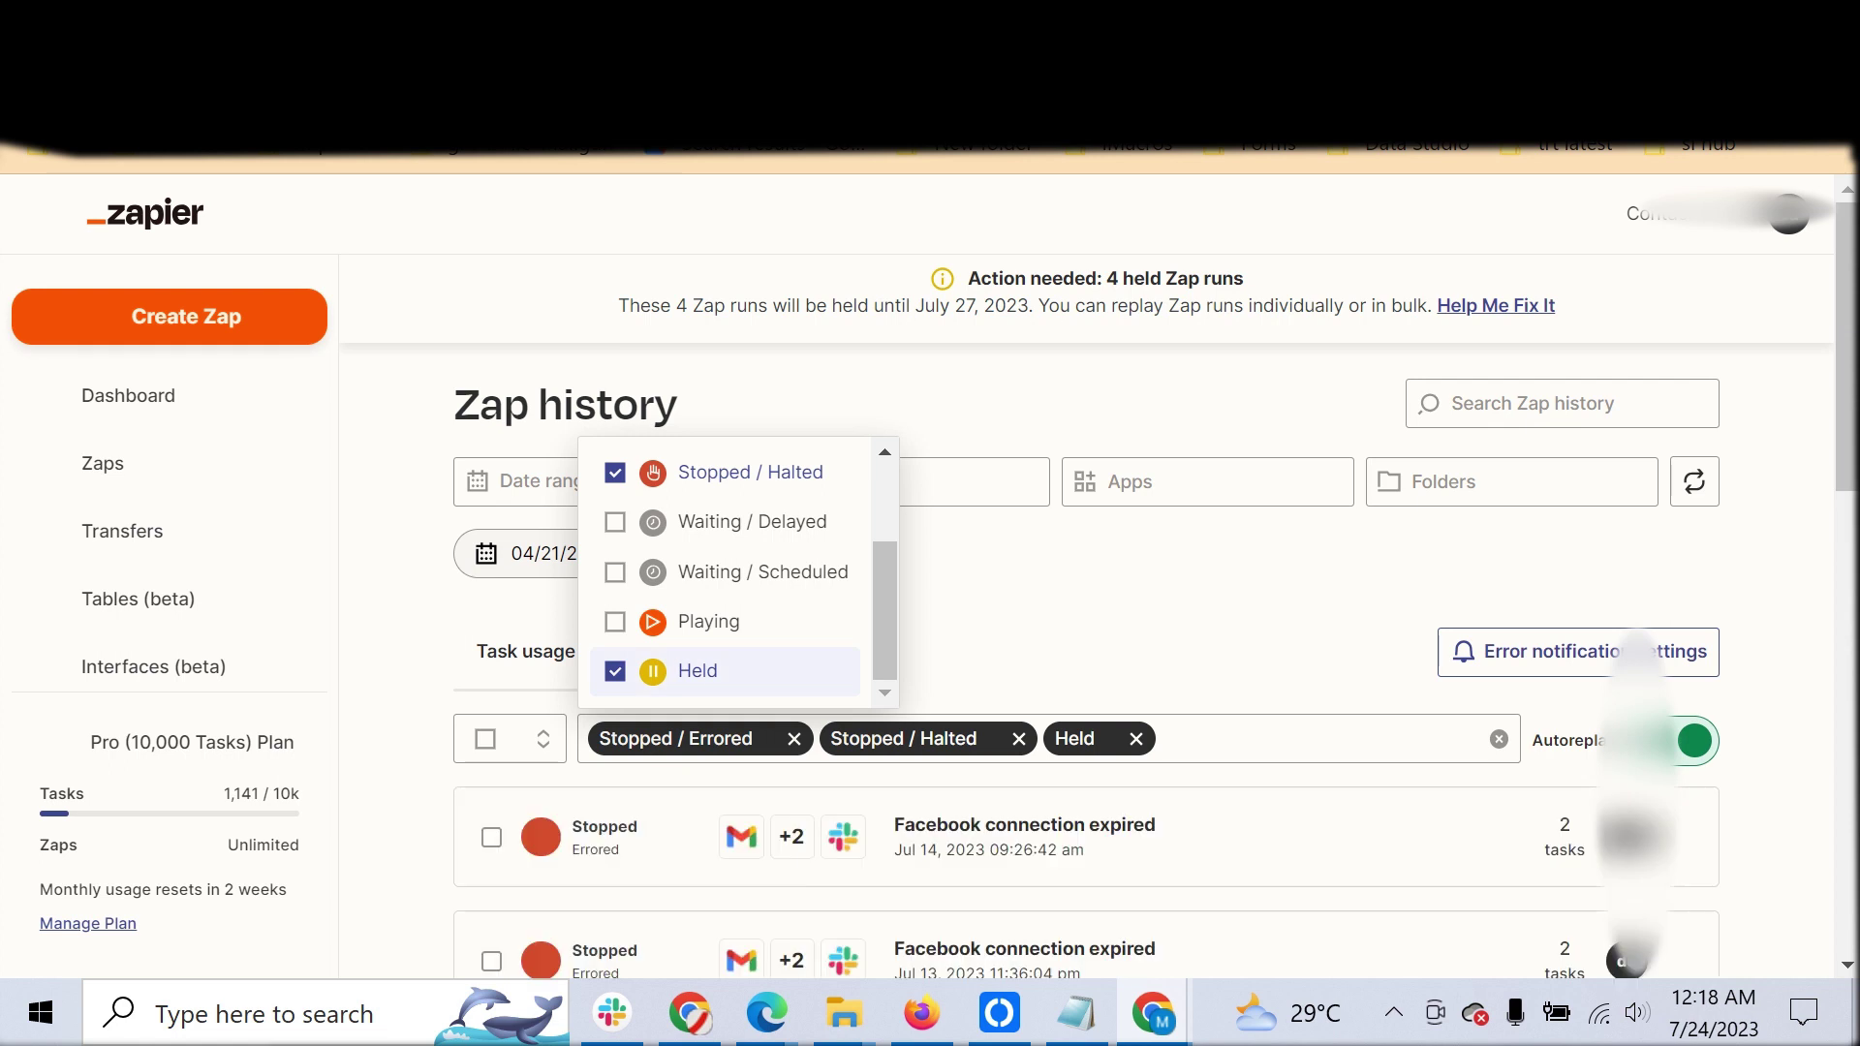
key("Escape")
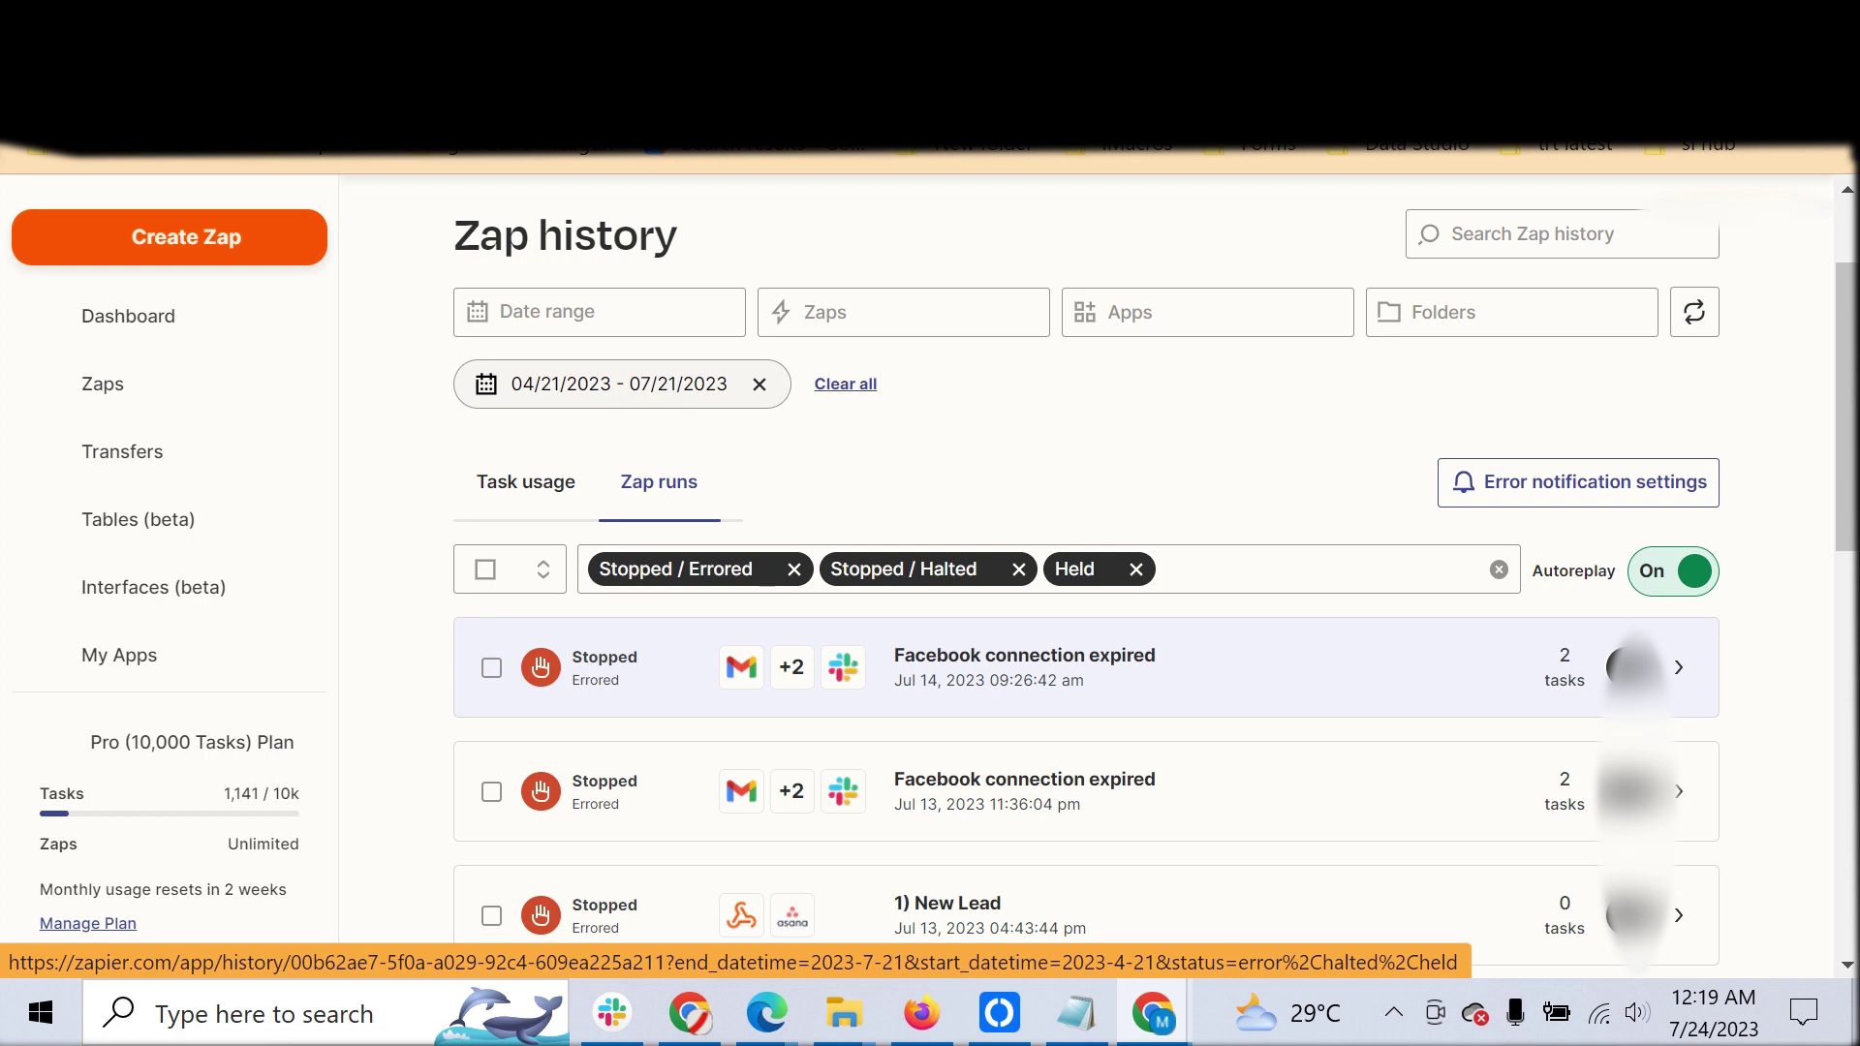
Step: Open the Jul 14, 2023 "Facebook connection expired" run and review the data of its Gmail and Formatter steps
left_click(1024, 666)
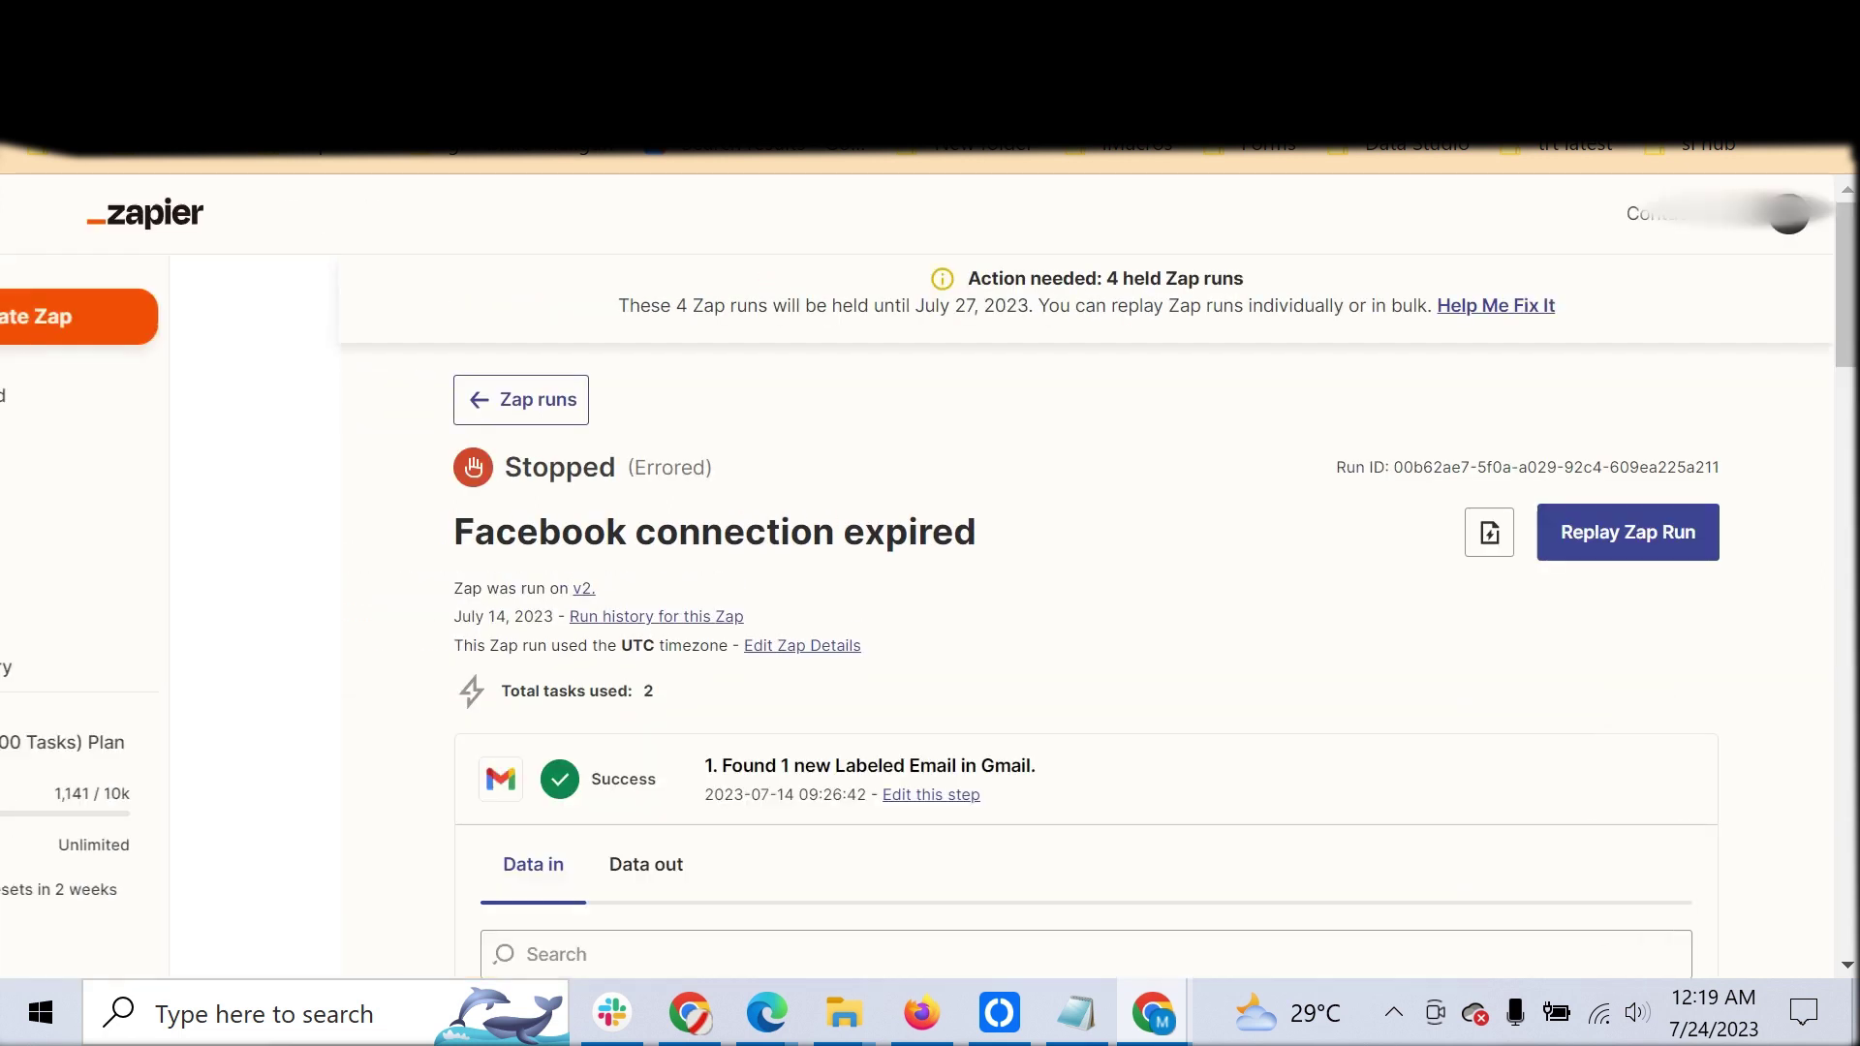
scroll(1665, 961, "down", 10)
scroll(1665, 792, "down", 2)
scroll(1665, 792, "down", 3)
scroll(1665, 951, "up", 4)
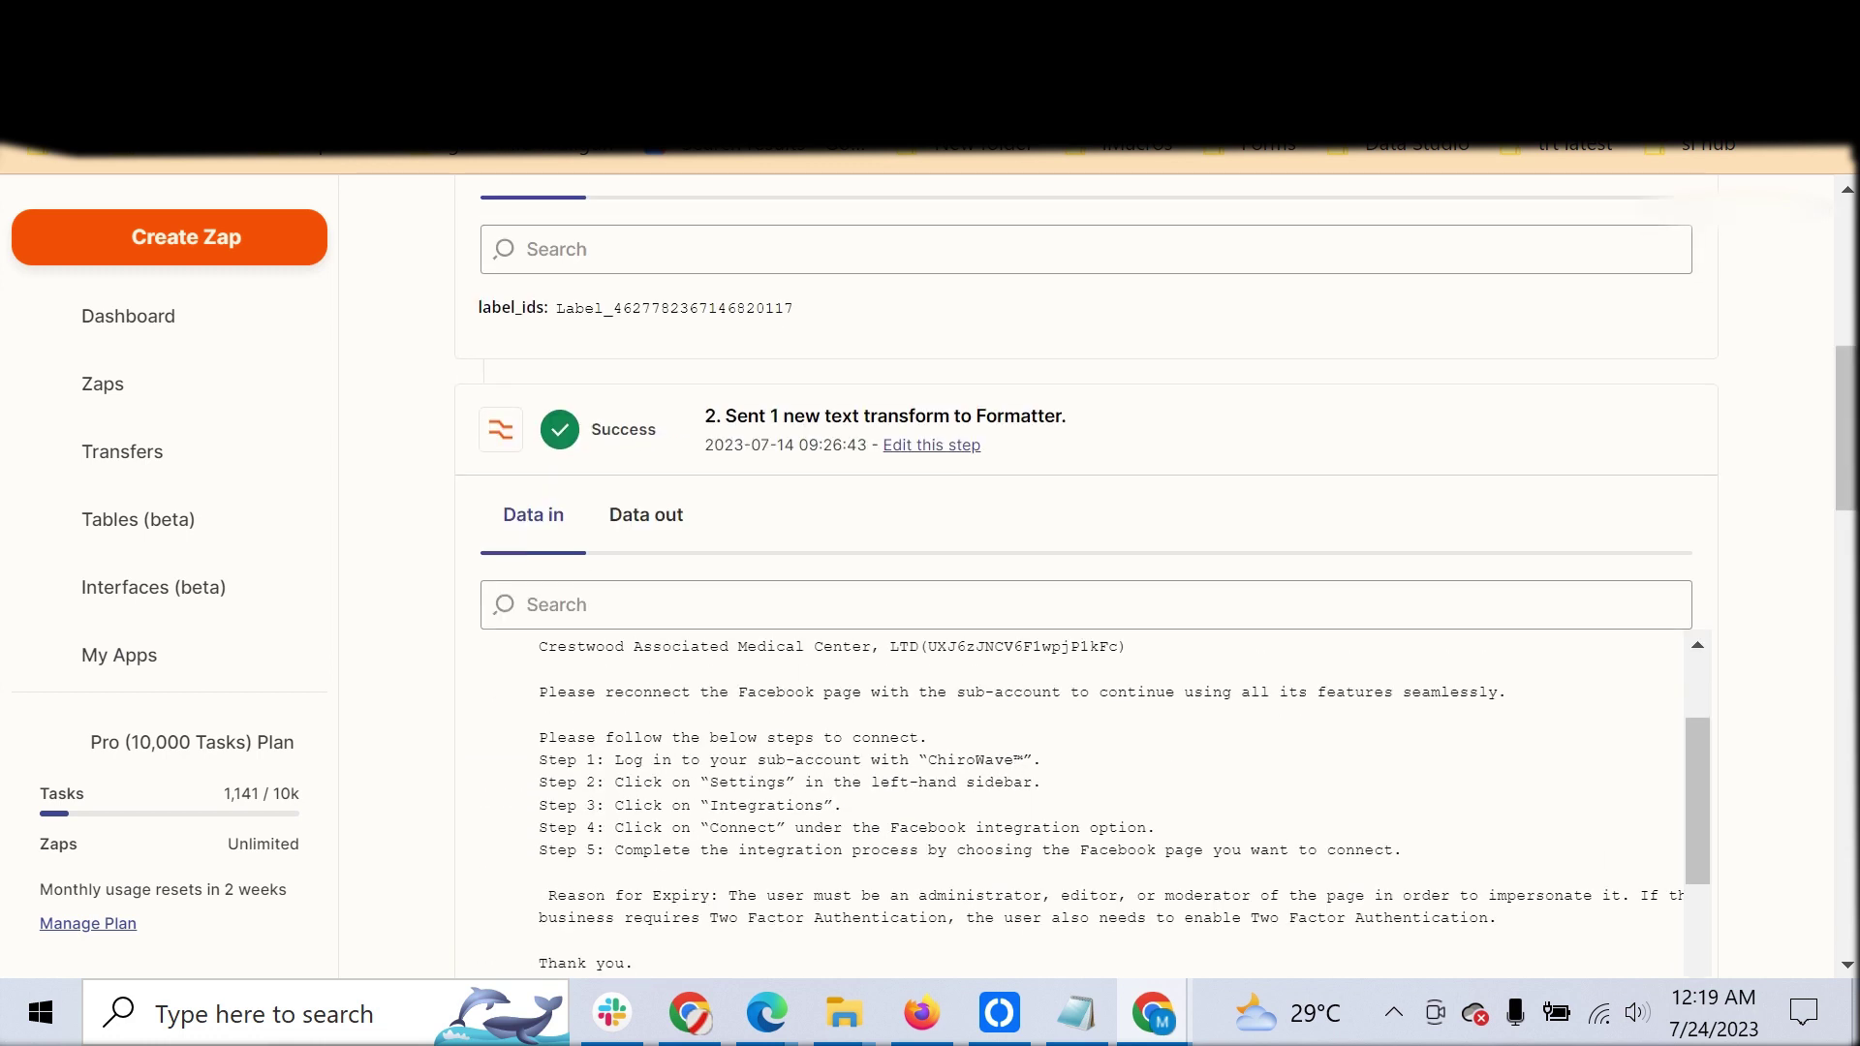
scroll(1665, 426, "down", 7)
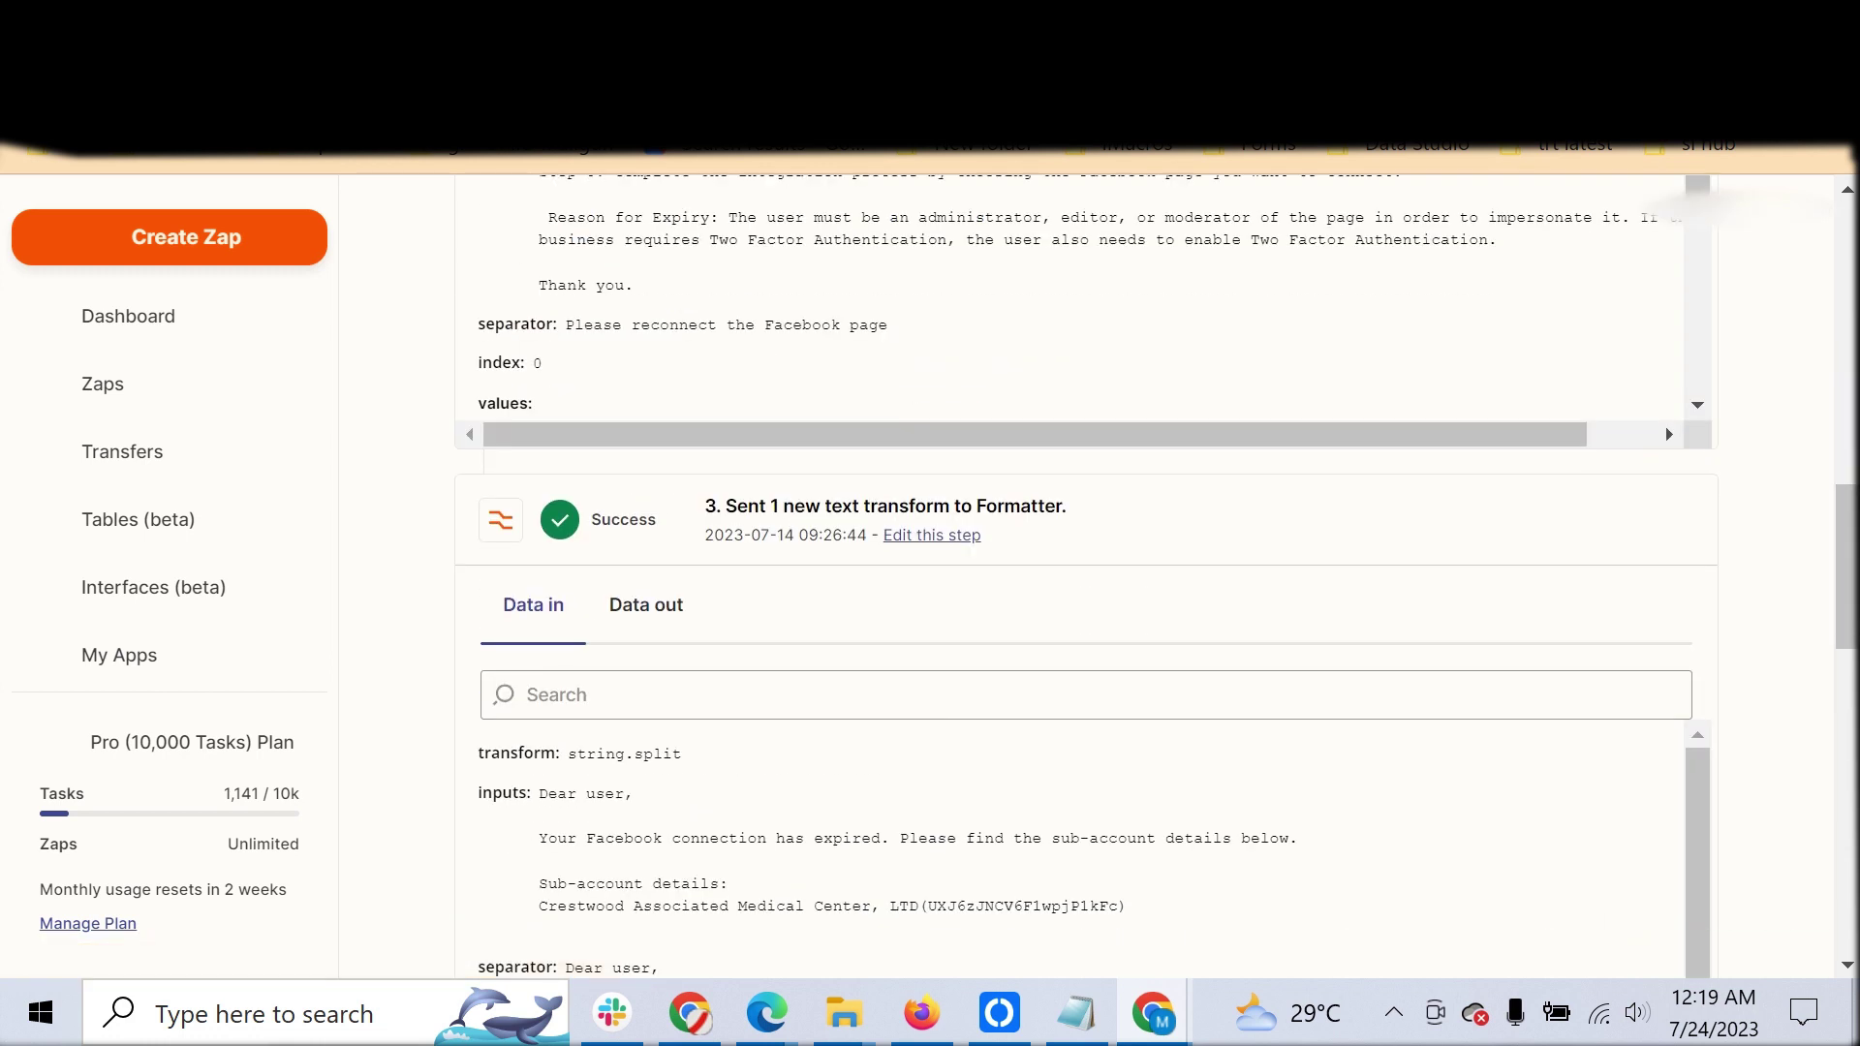
scroll(1665, 426, "down", 2)
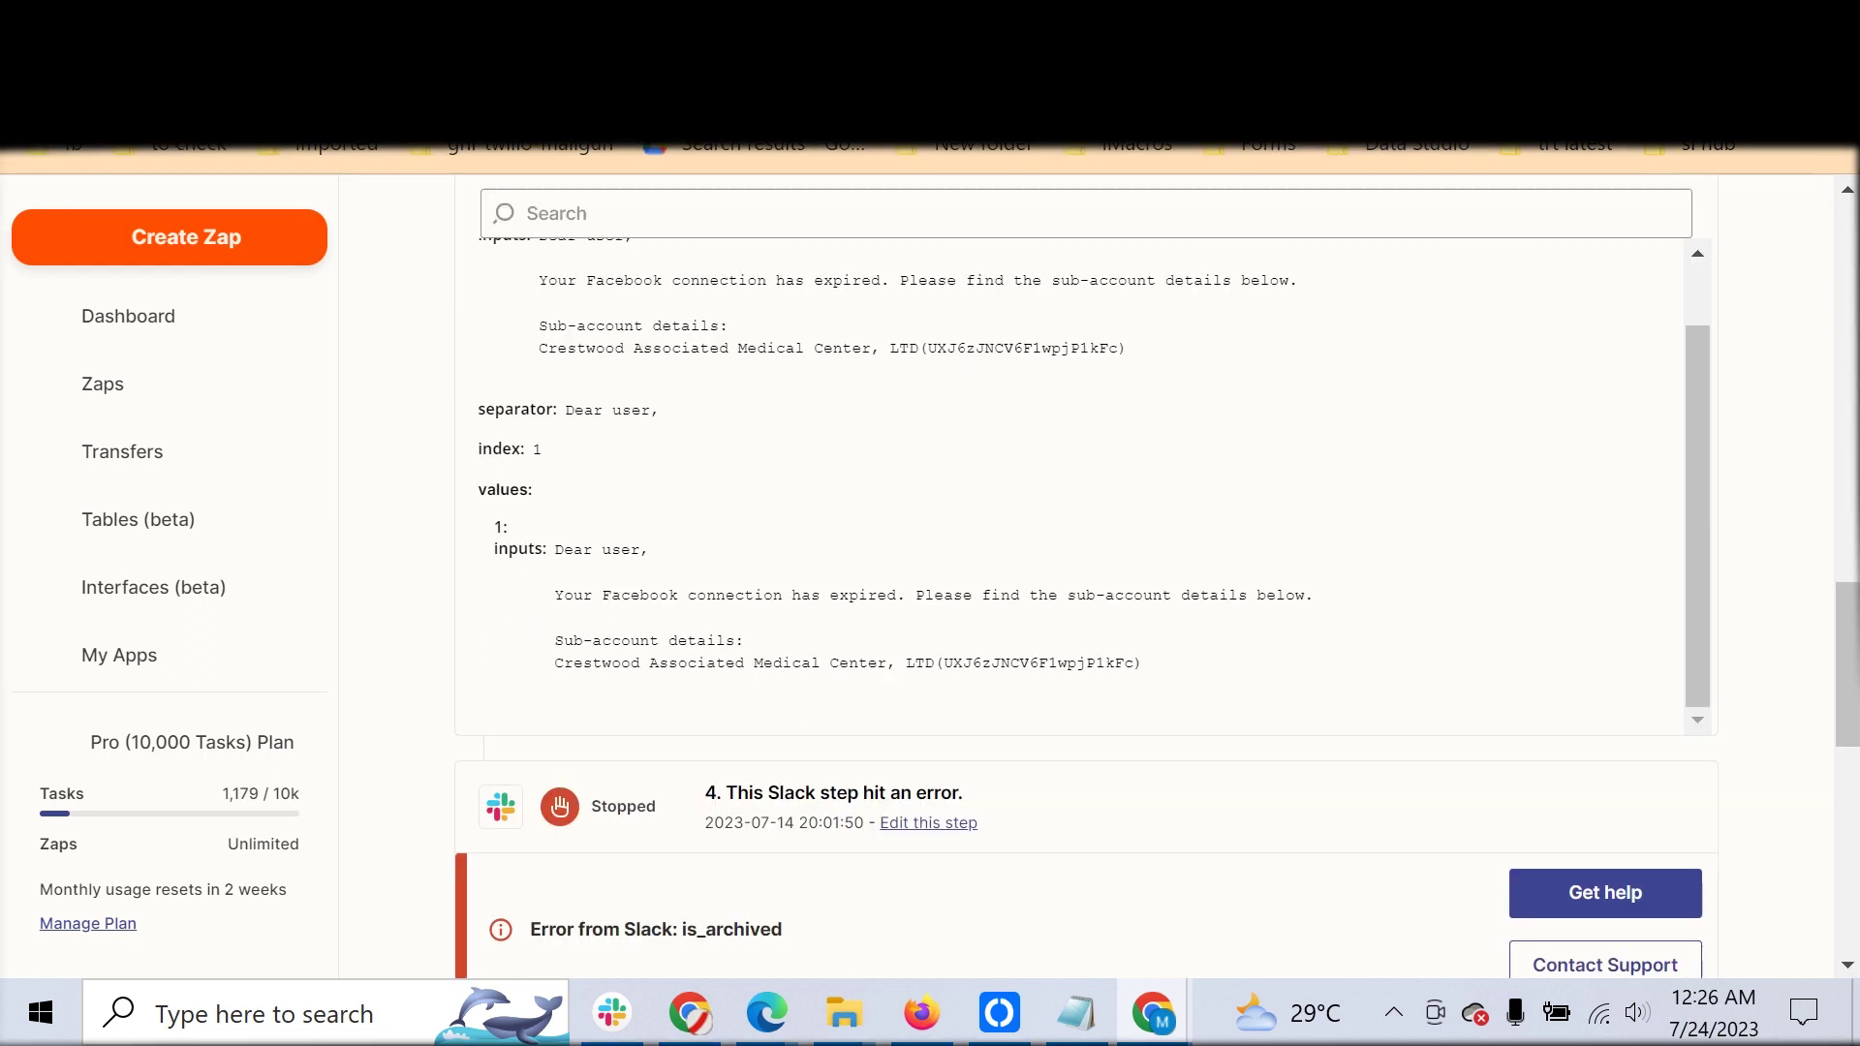
Step: Examine the error message and input data of the stopped Slack step in this run
scroll(1085, 582, "down", 3)
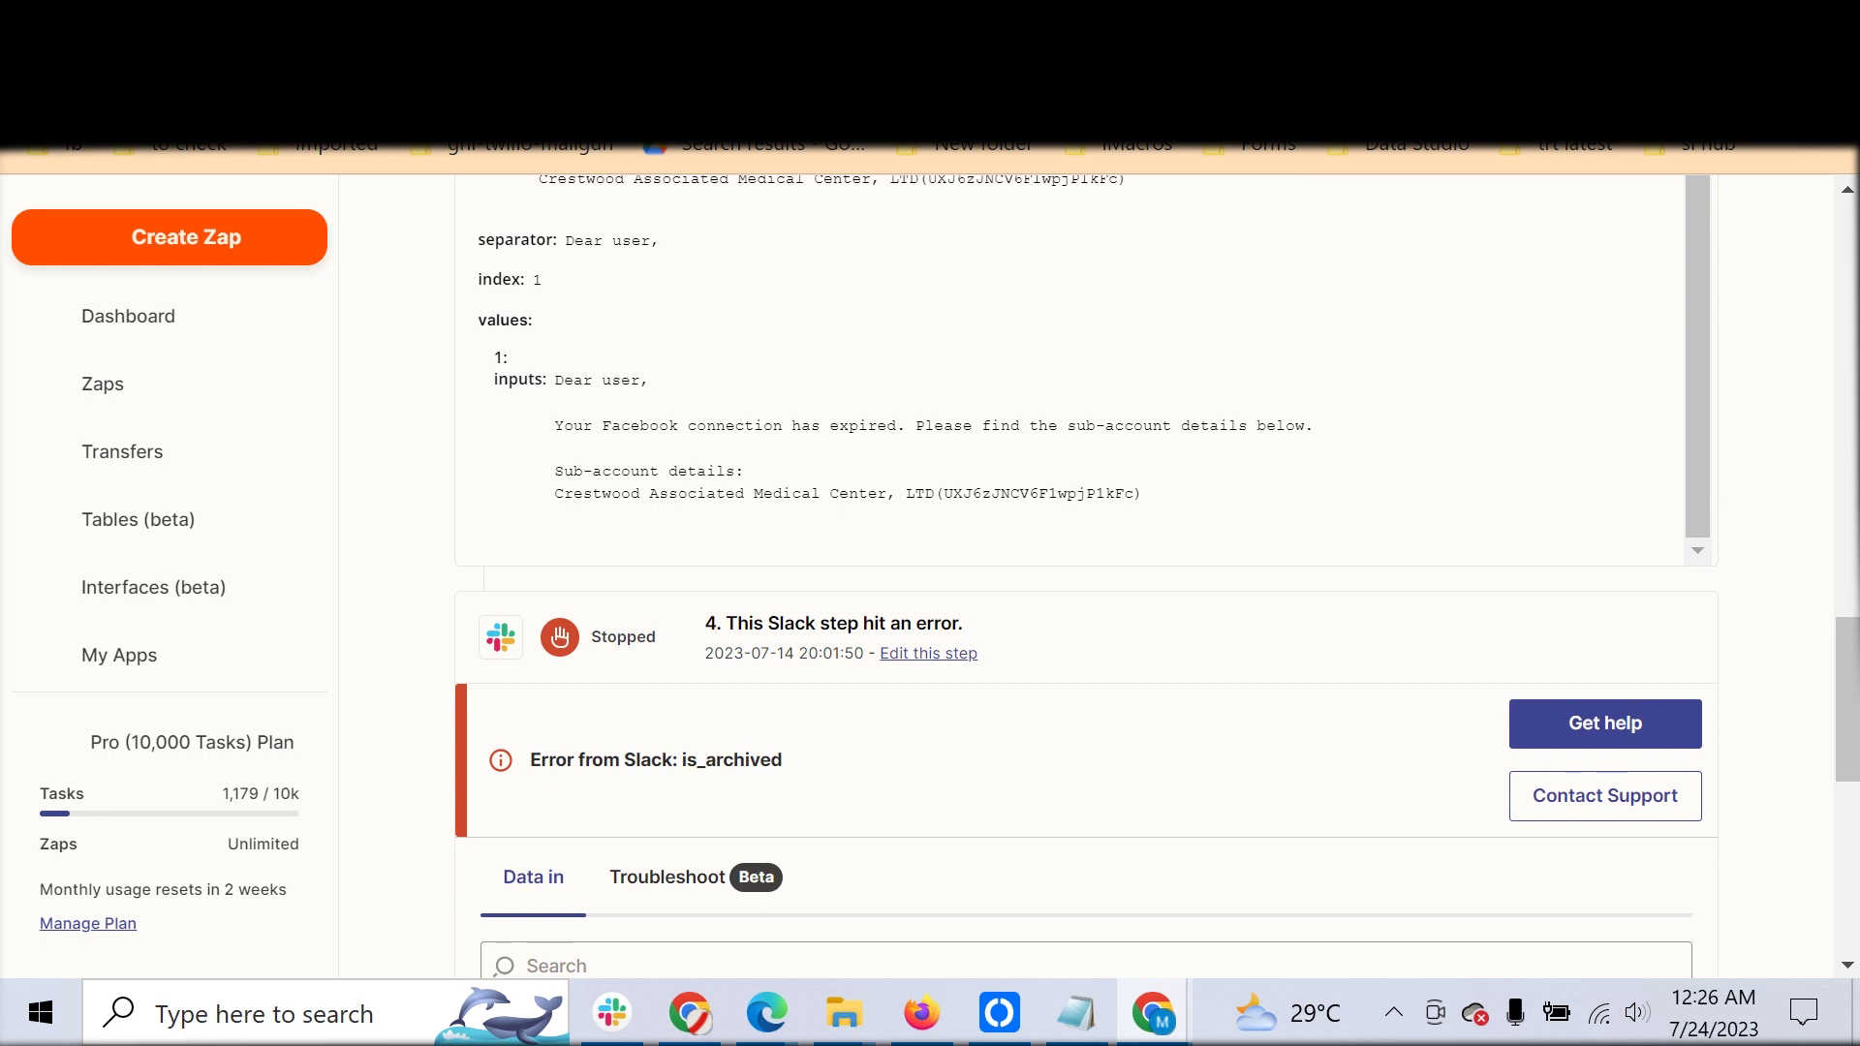
scroll(1085, 581, "down", 2)
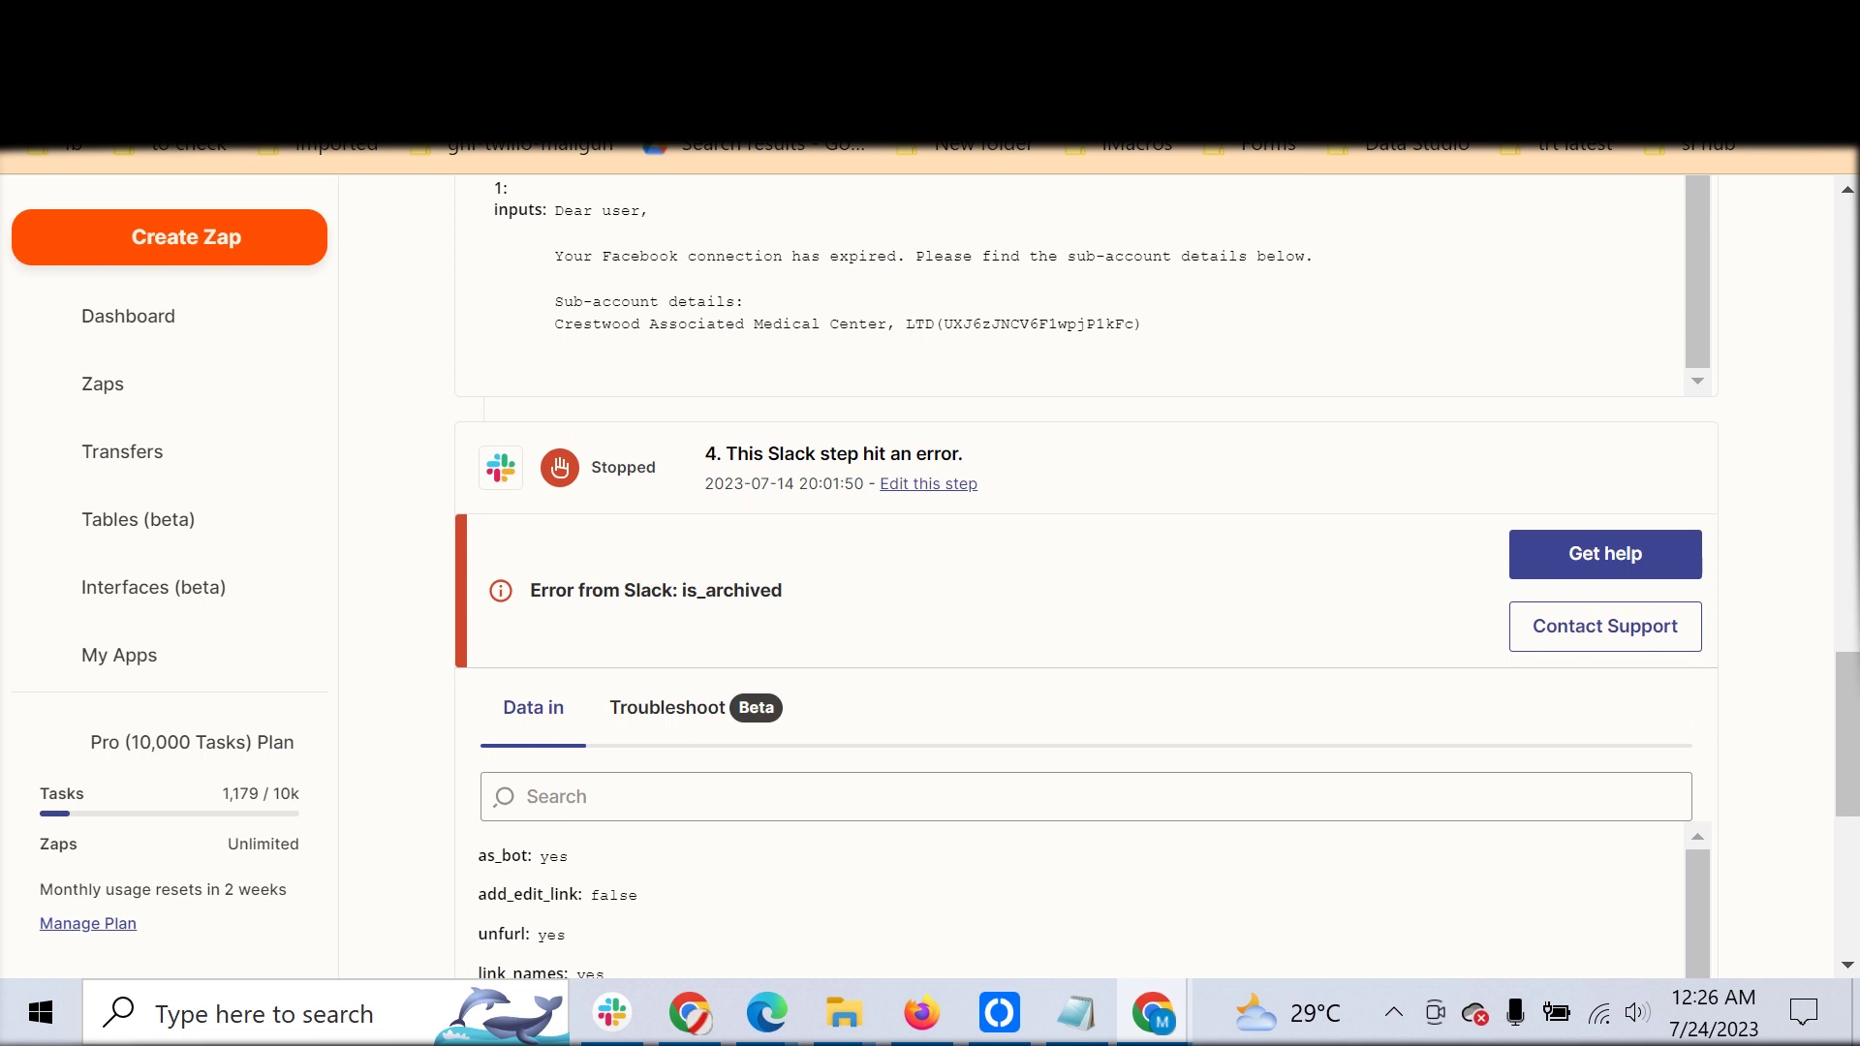
left_click_drag(540, 590, 662, 589)
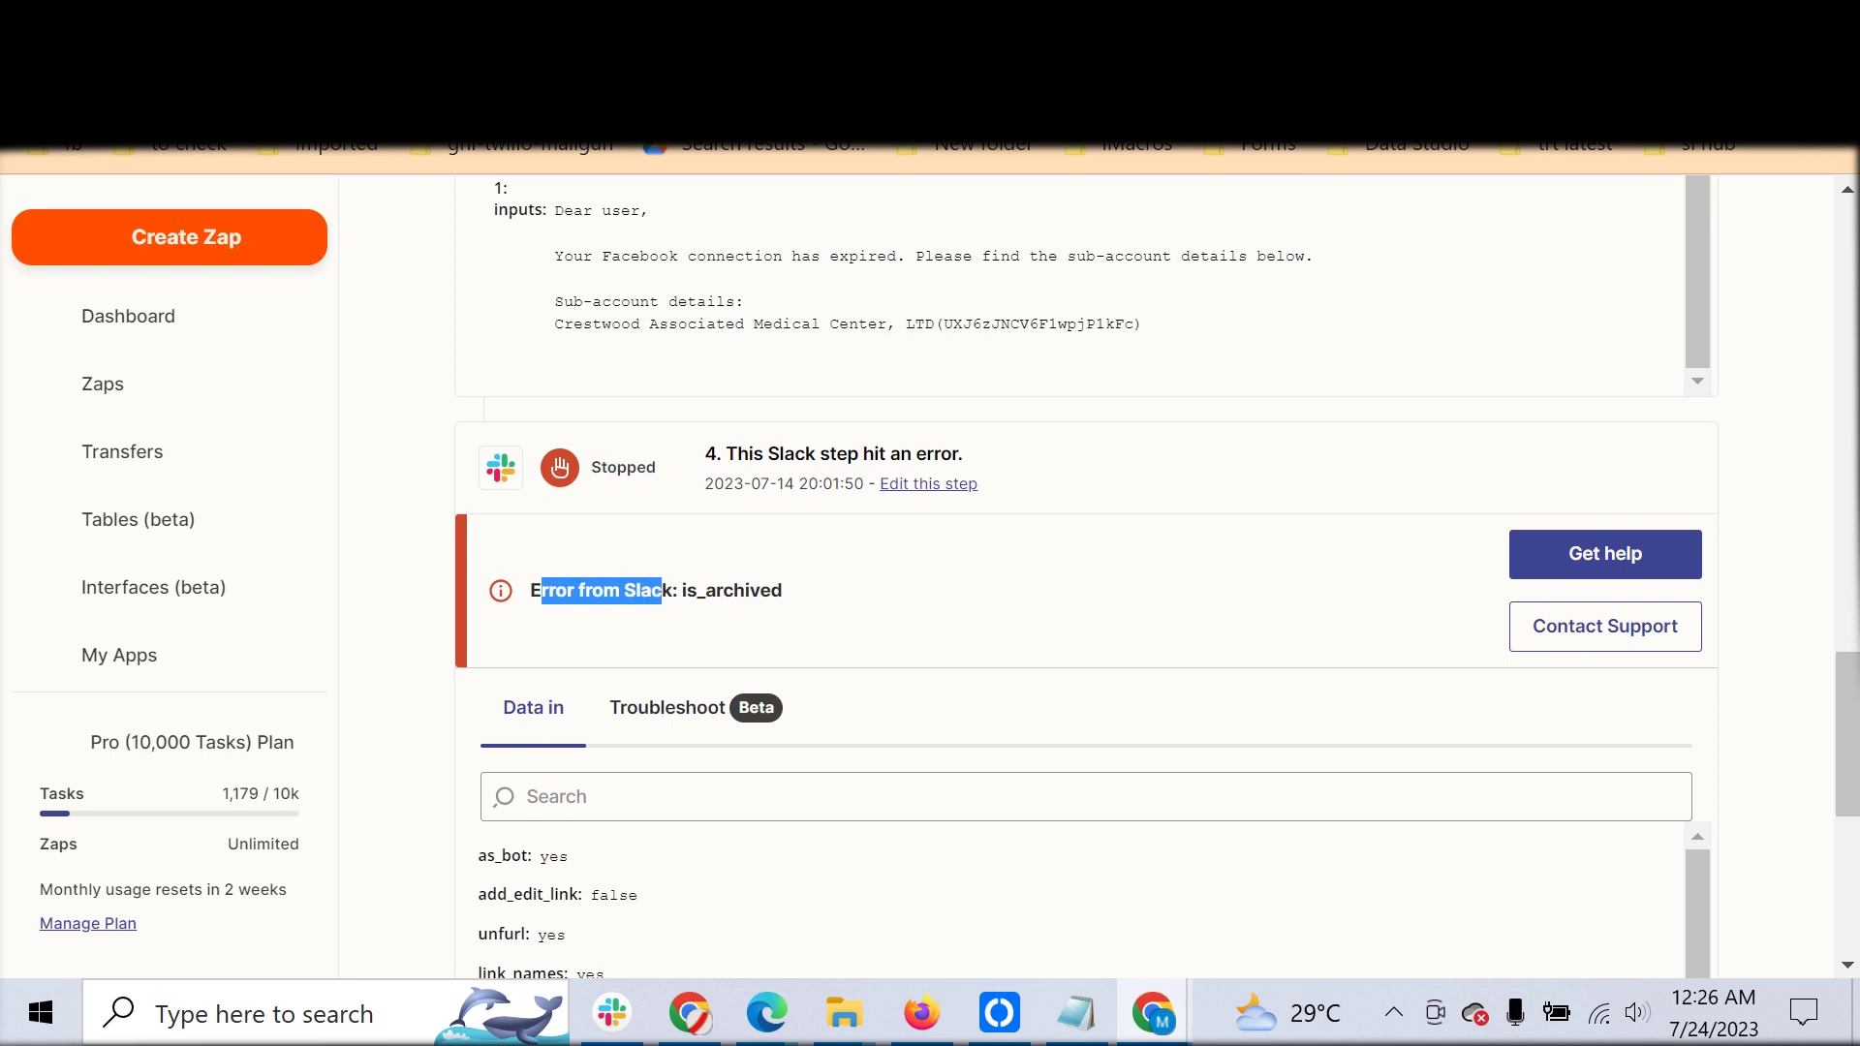
left_click(663, 590)
scroll(1065, 572, "down", 7)
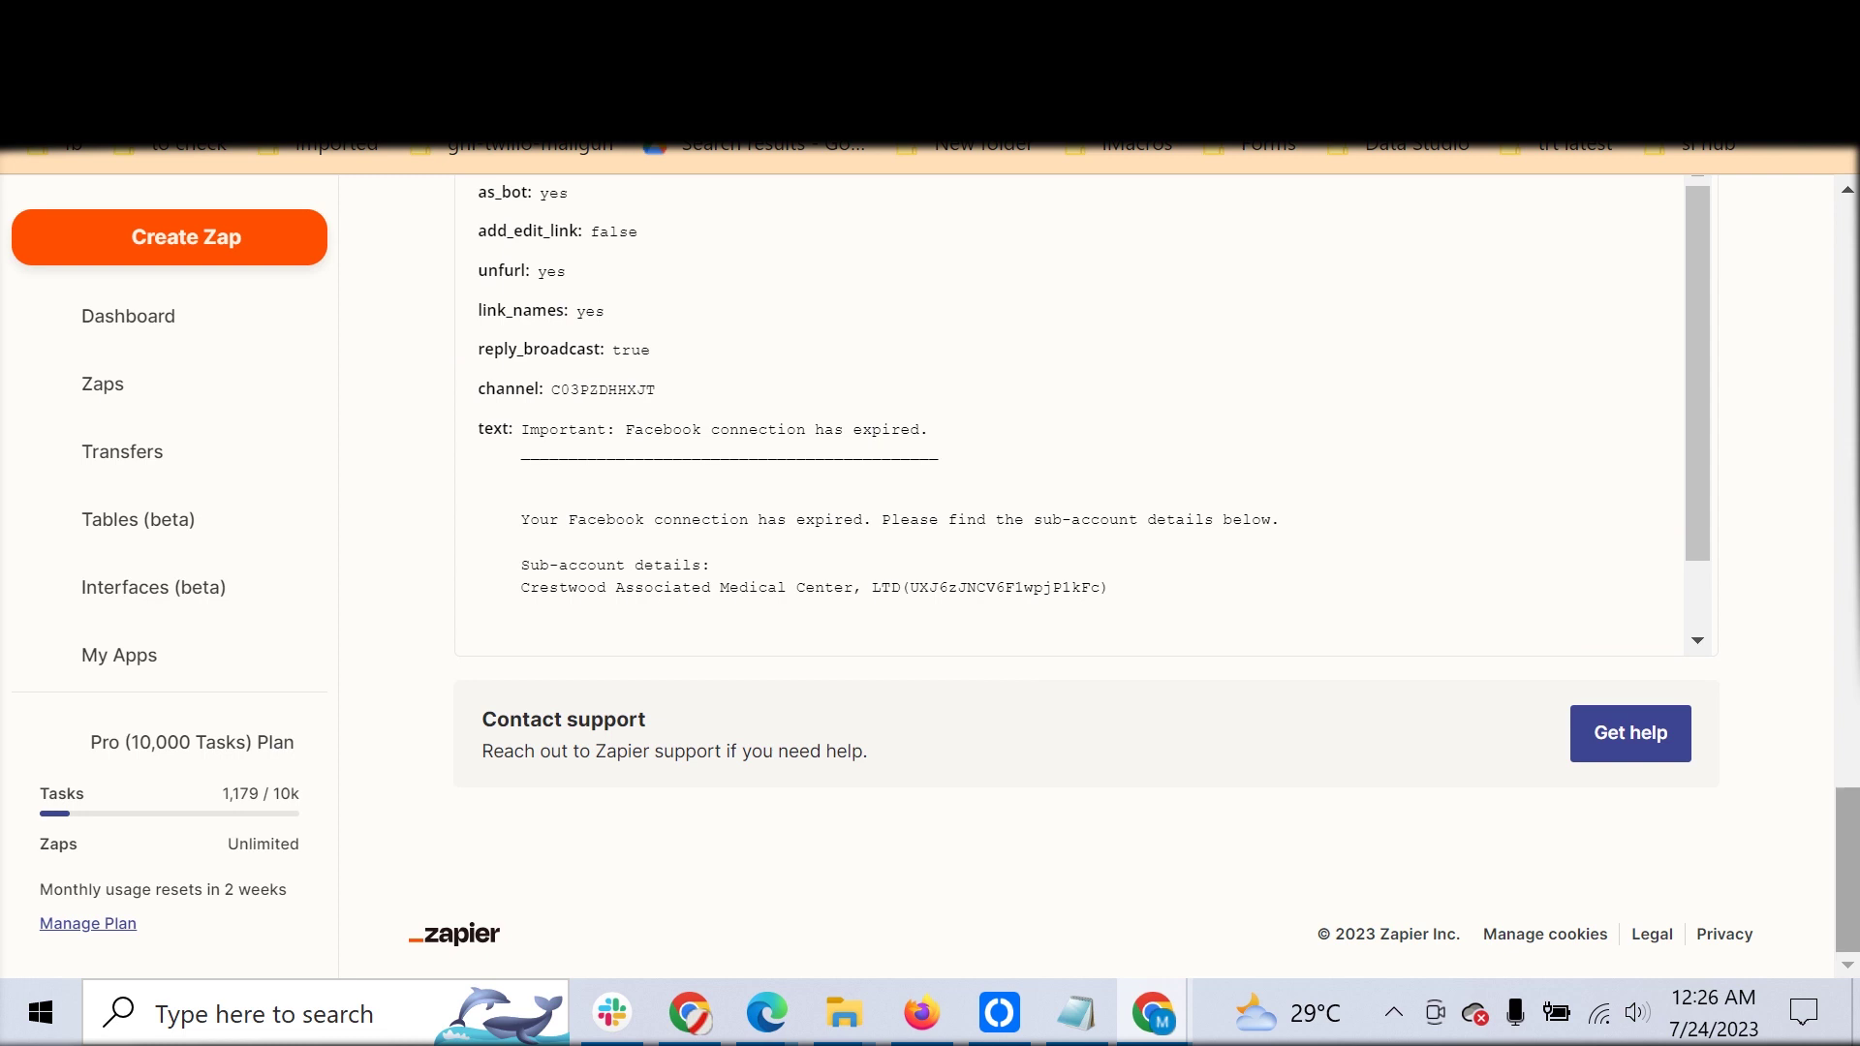
scroll(1066, 572, "up", 4)
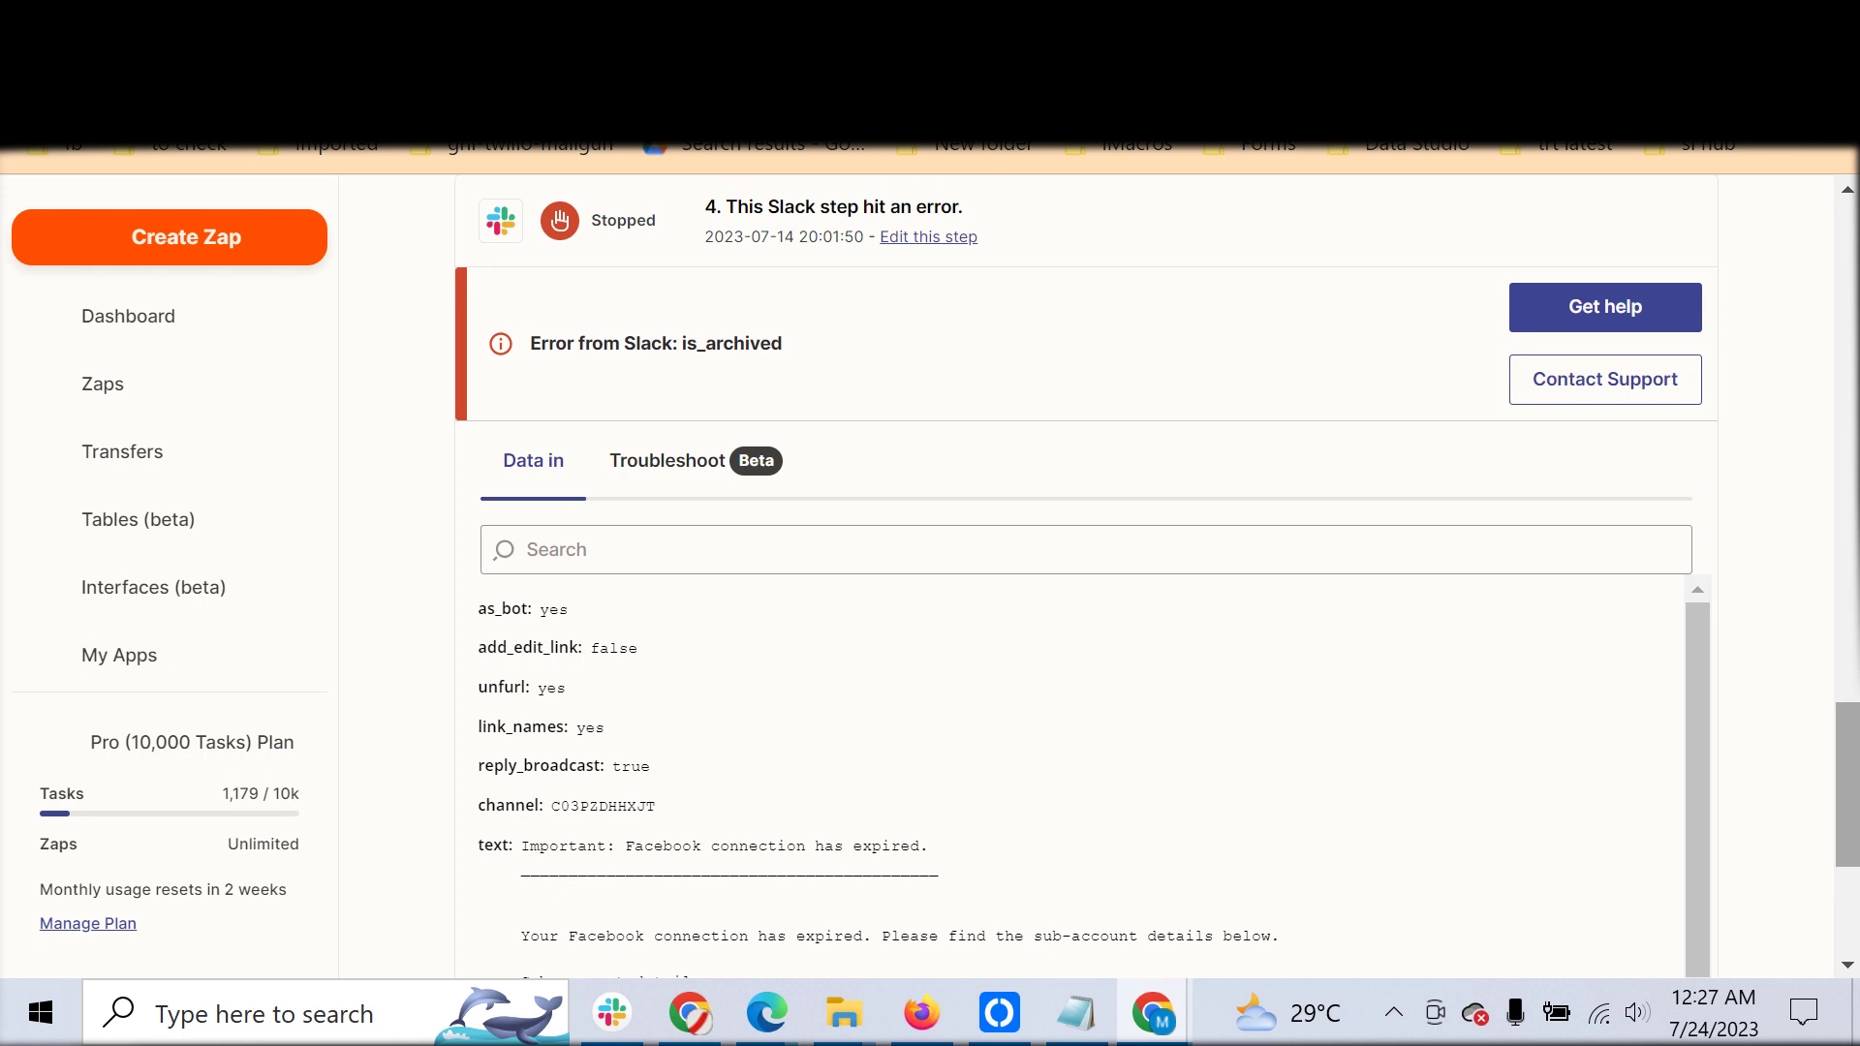
scroll(1084, 581, "up", 20)
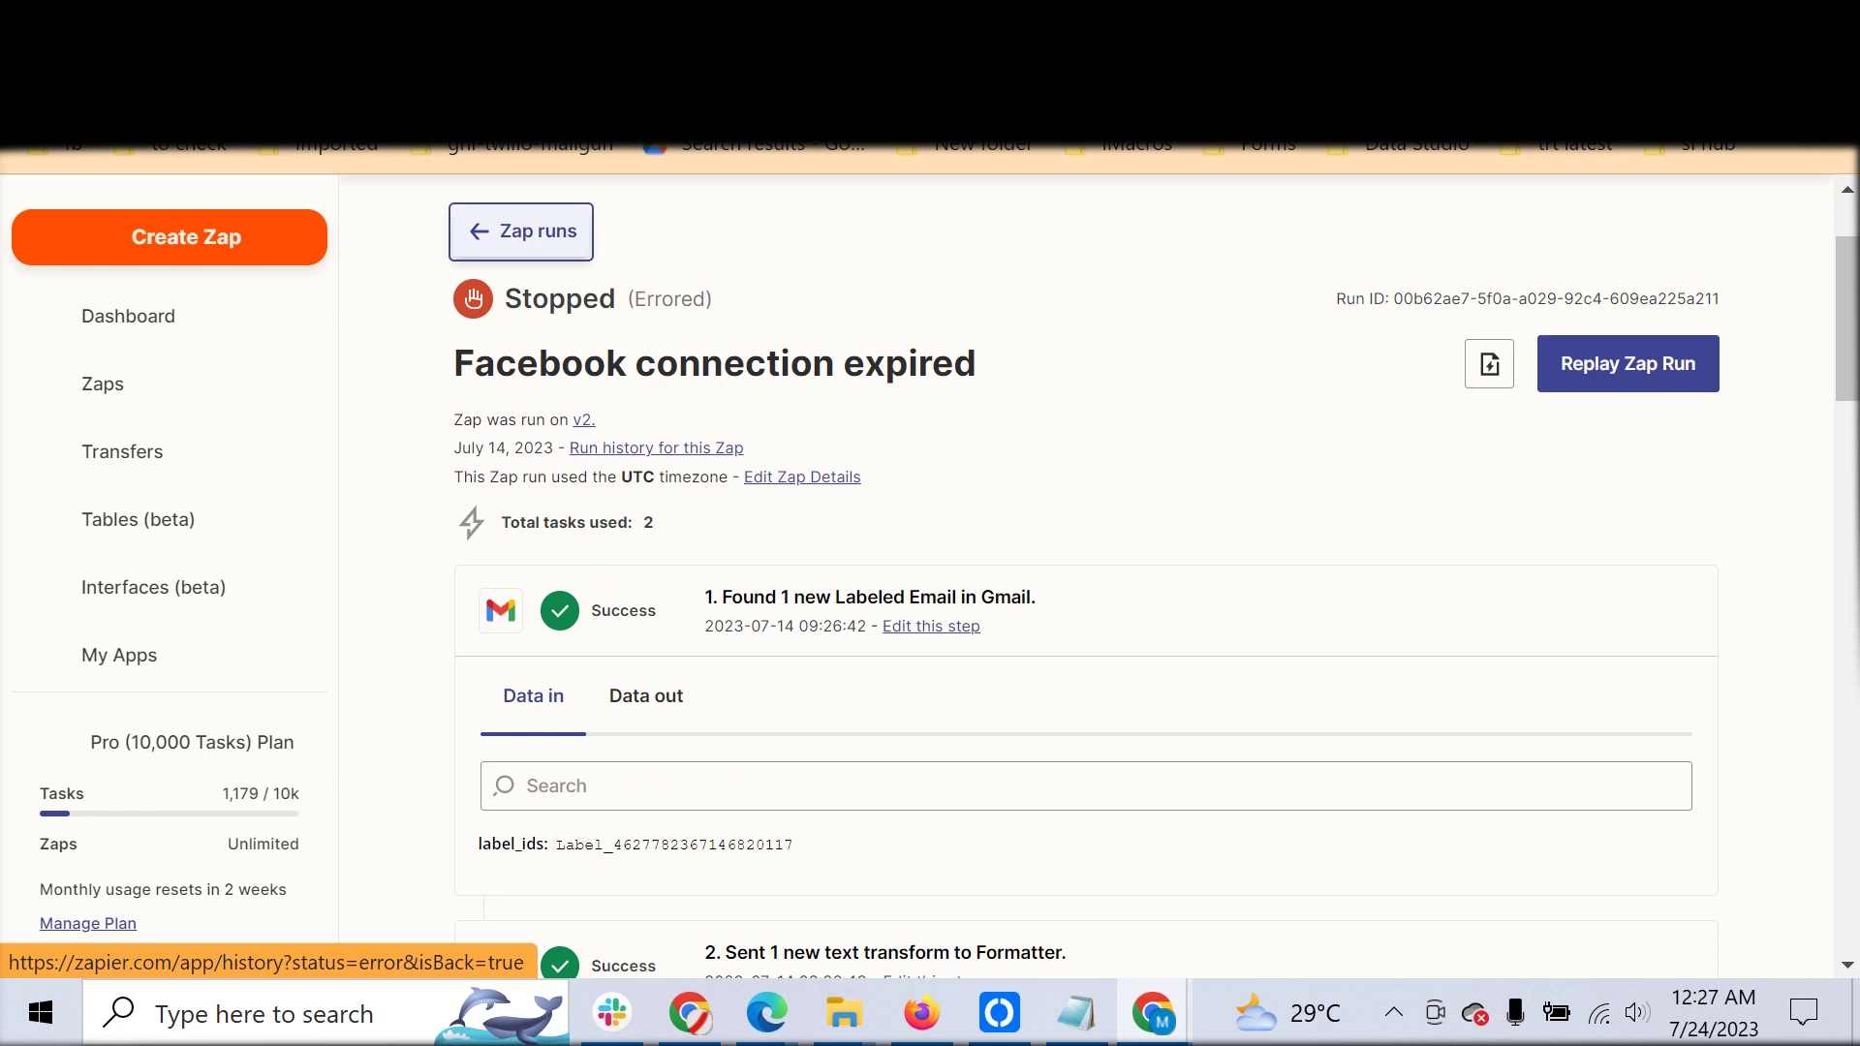
Step: Return to the Zap runs list and select the shown Stopped / Errored runs with the Select shown option
left_click(521, 232)
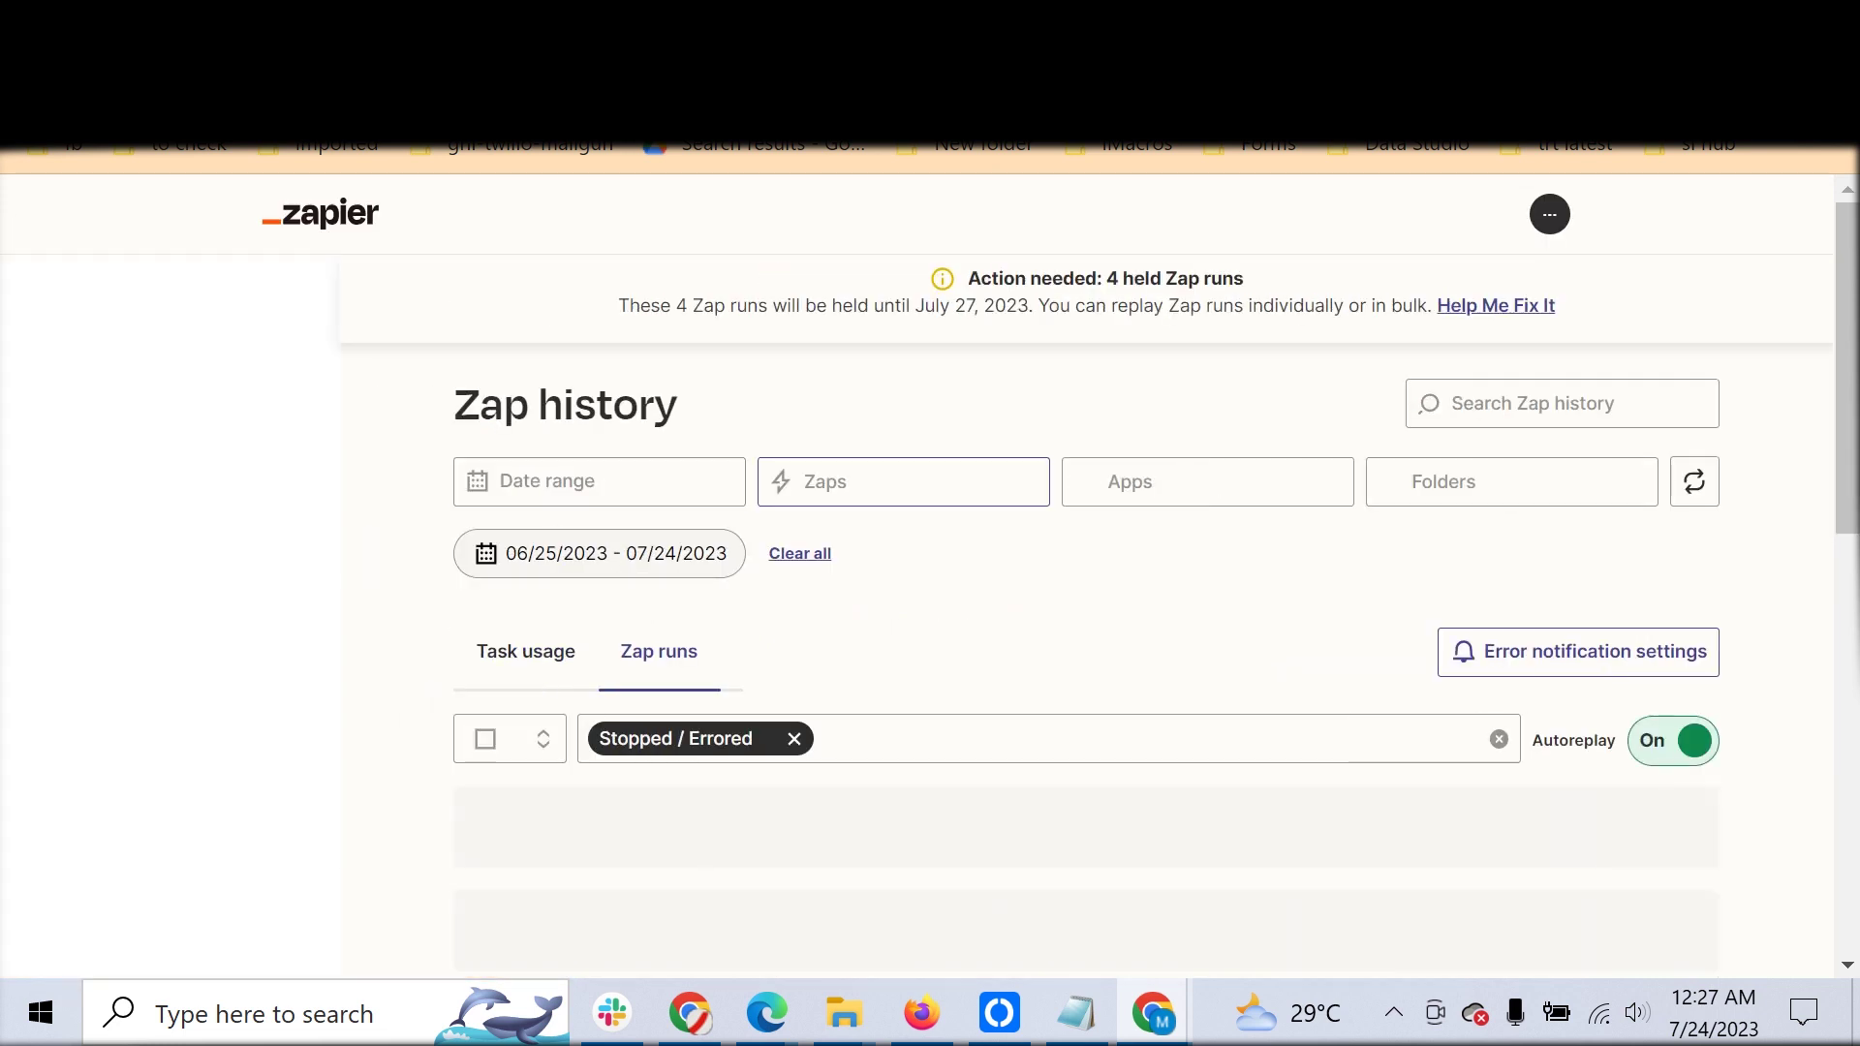
left_click(543, 739)
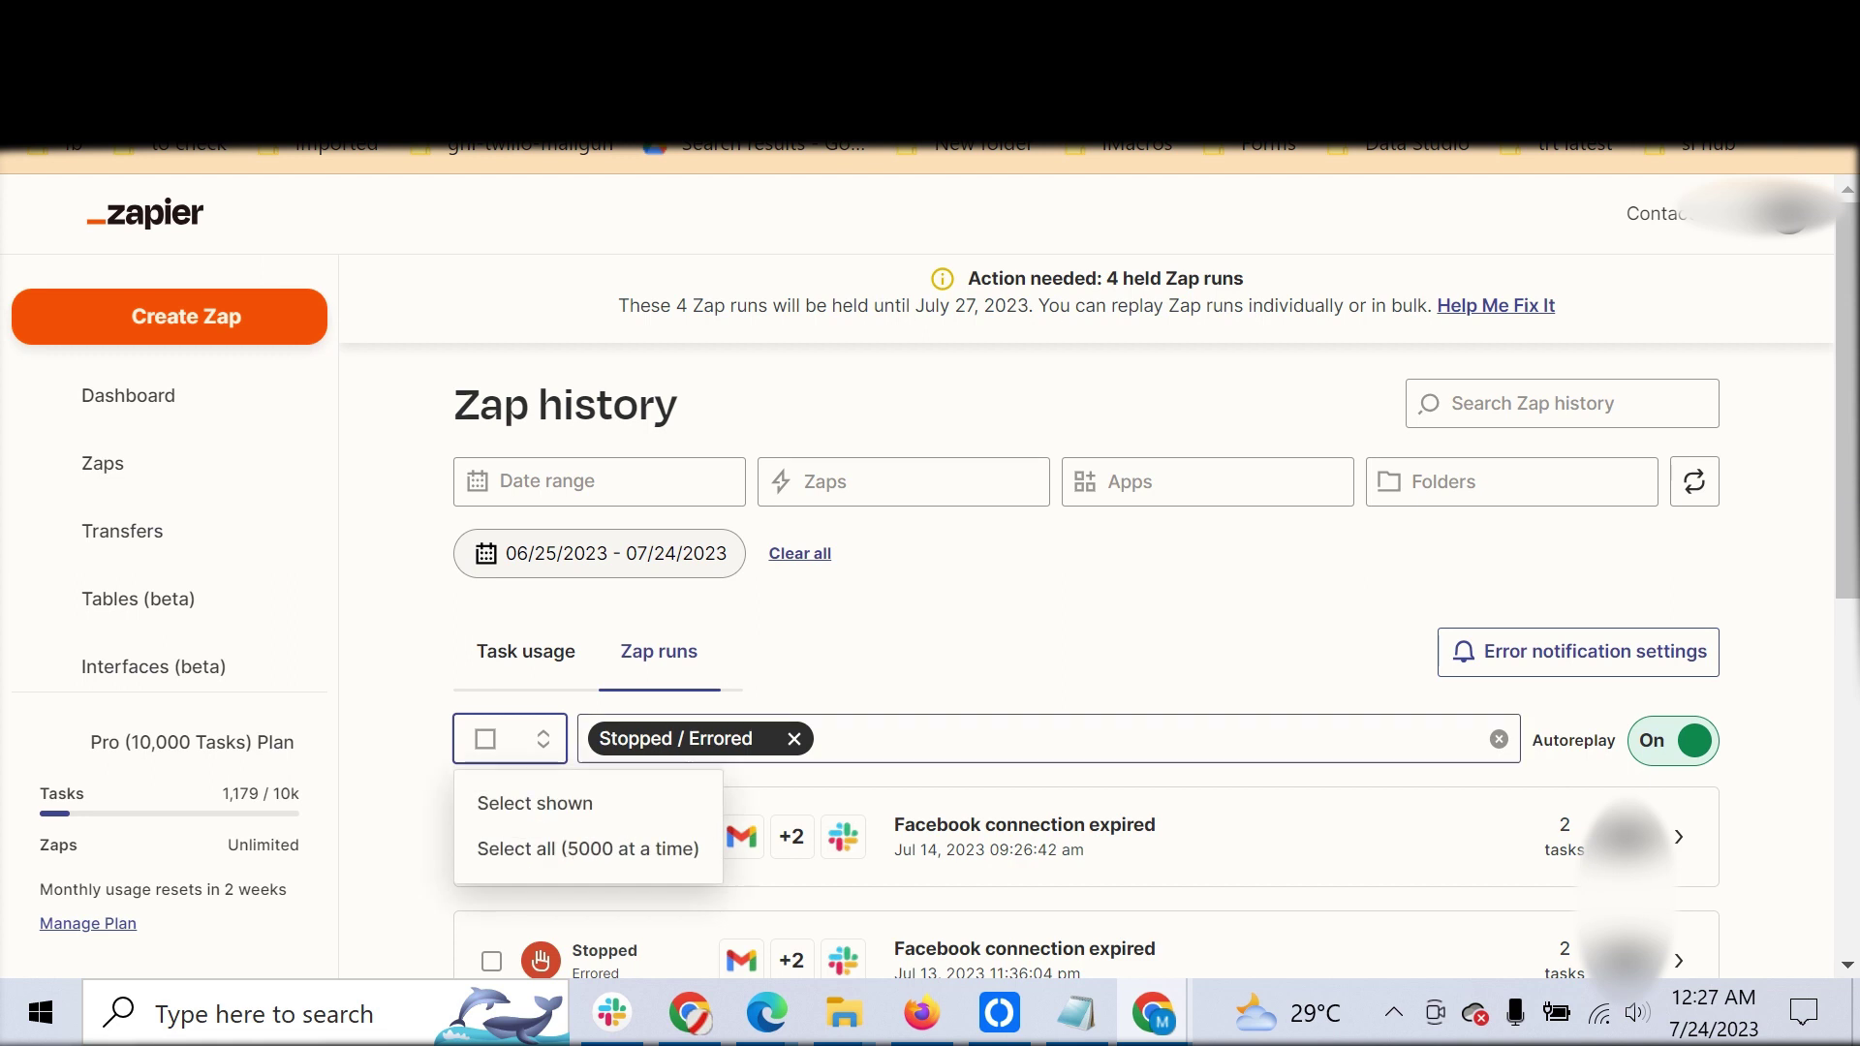
key("Escape")
key("Down")
key("Down")
key("Up")
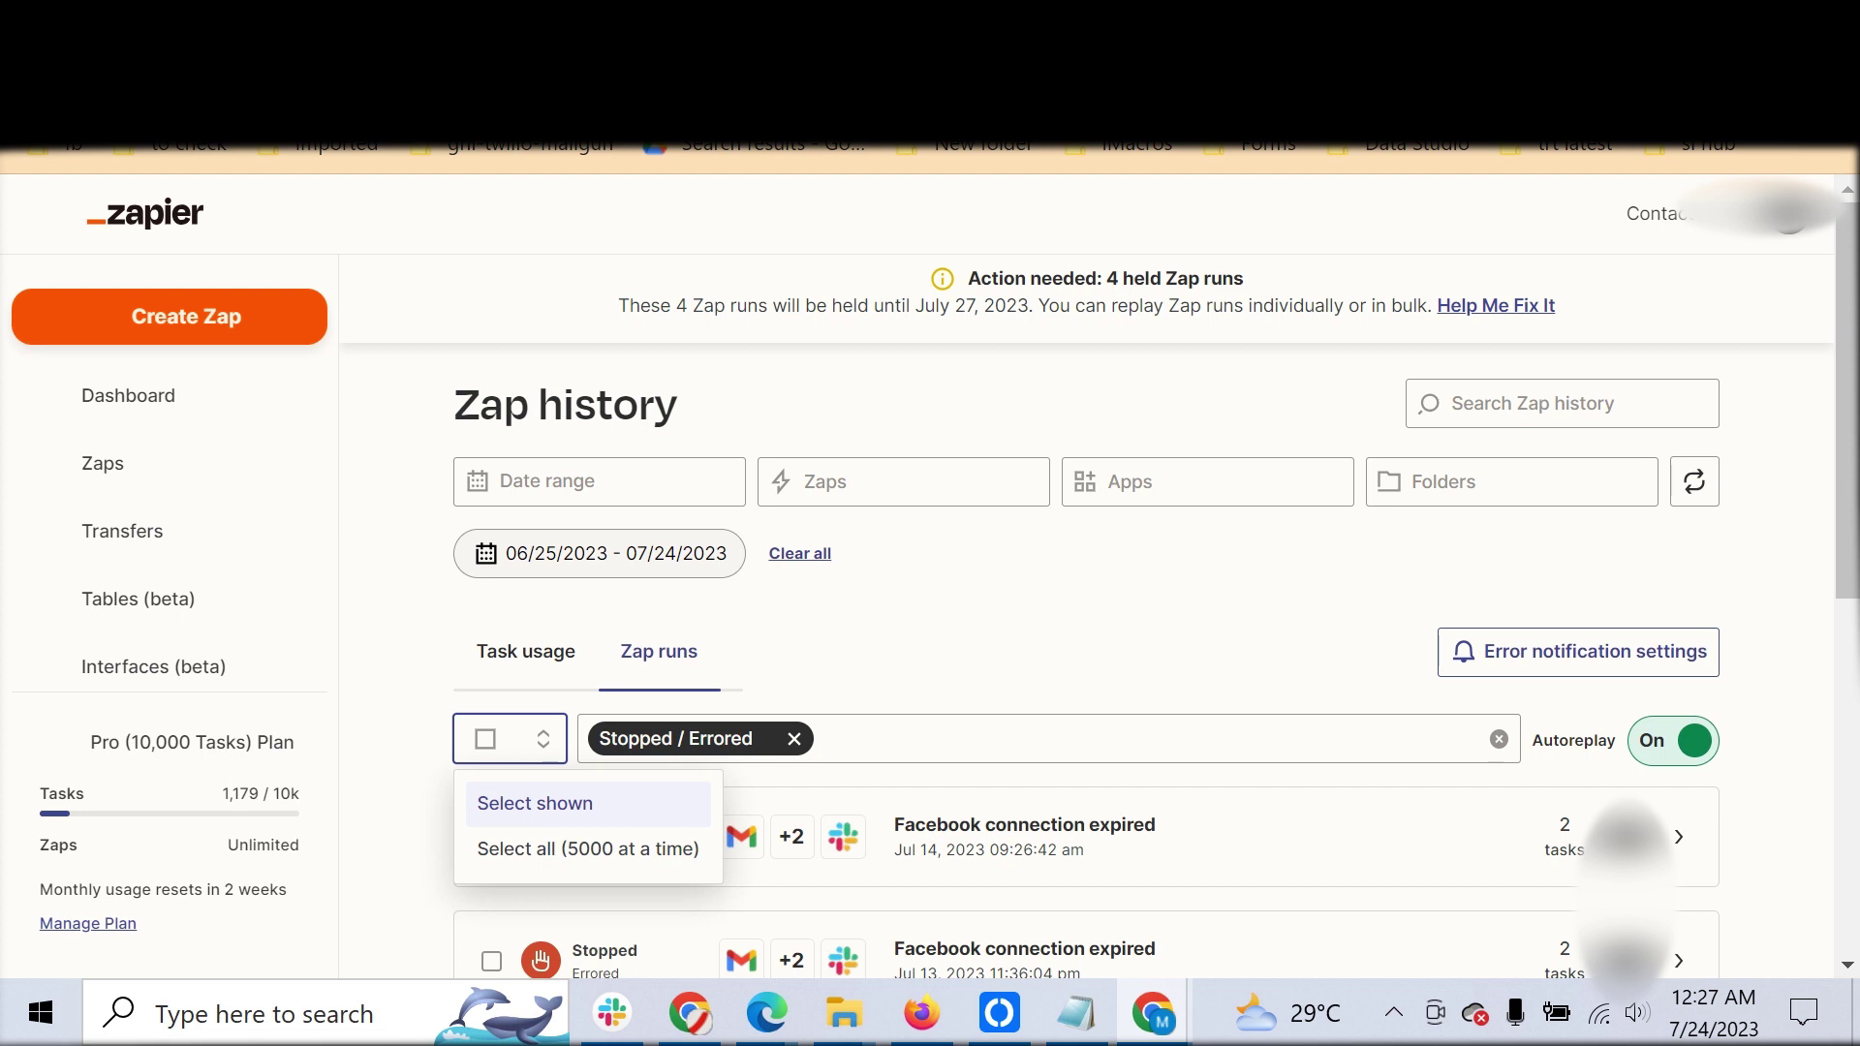
key("Return")
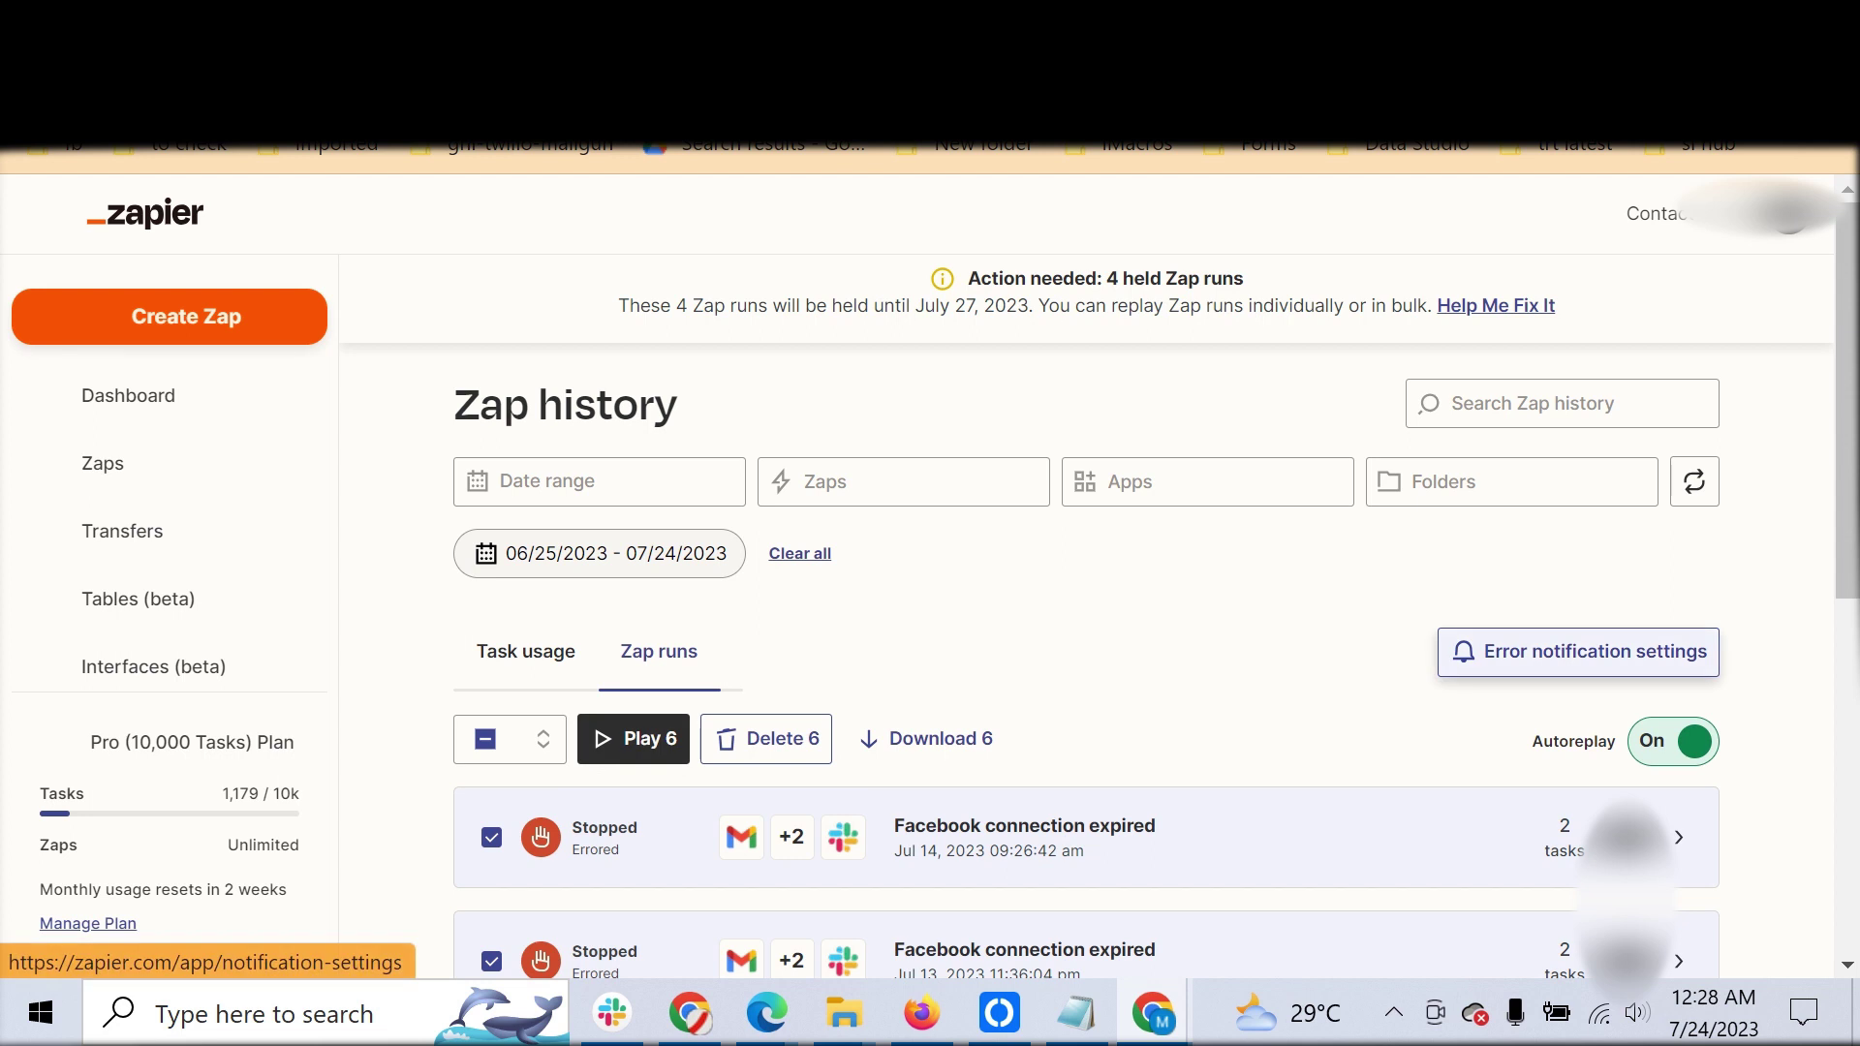
Step: Open the error notification settings, then switch to Gmail and read the Zap alert email for the Lead Form -> GHL (June 2023) Zap
left_click(1579, 651)
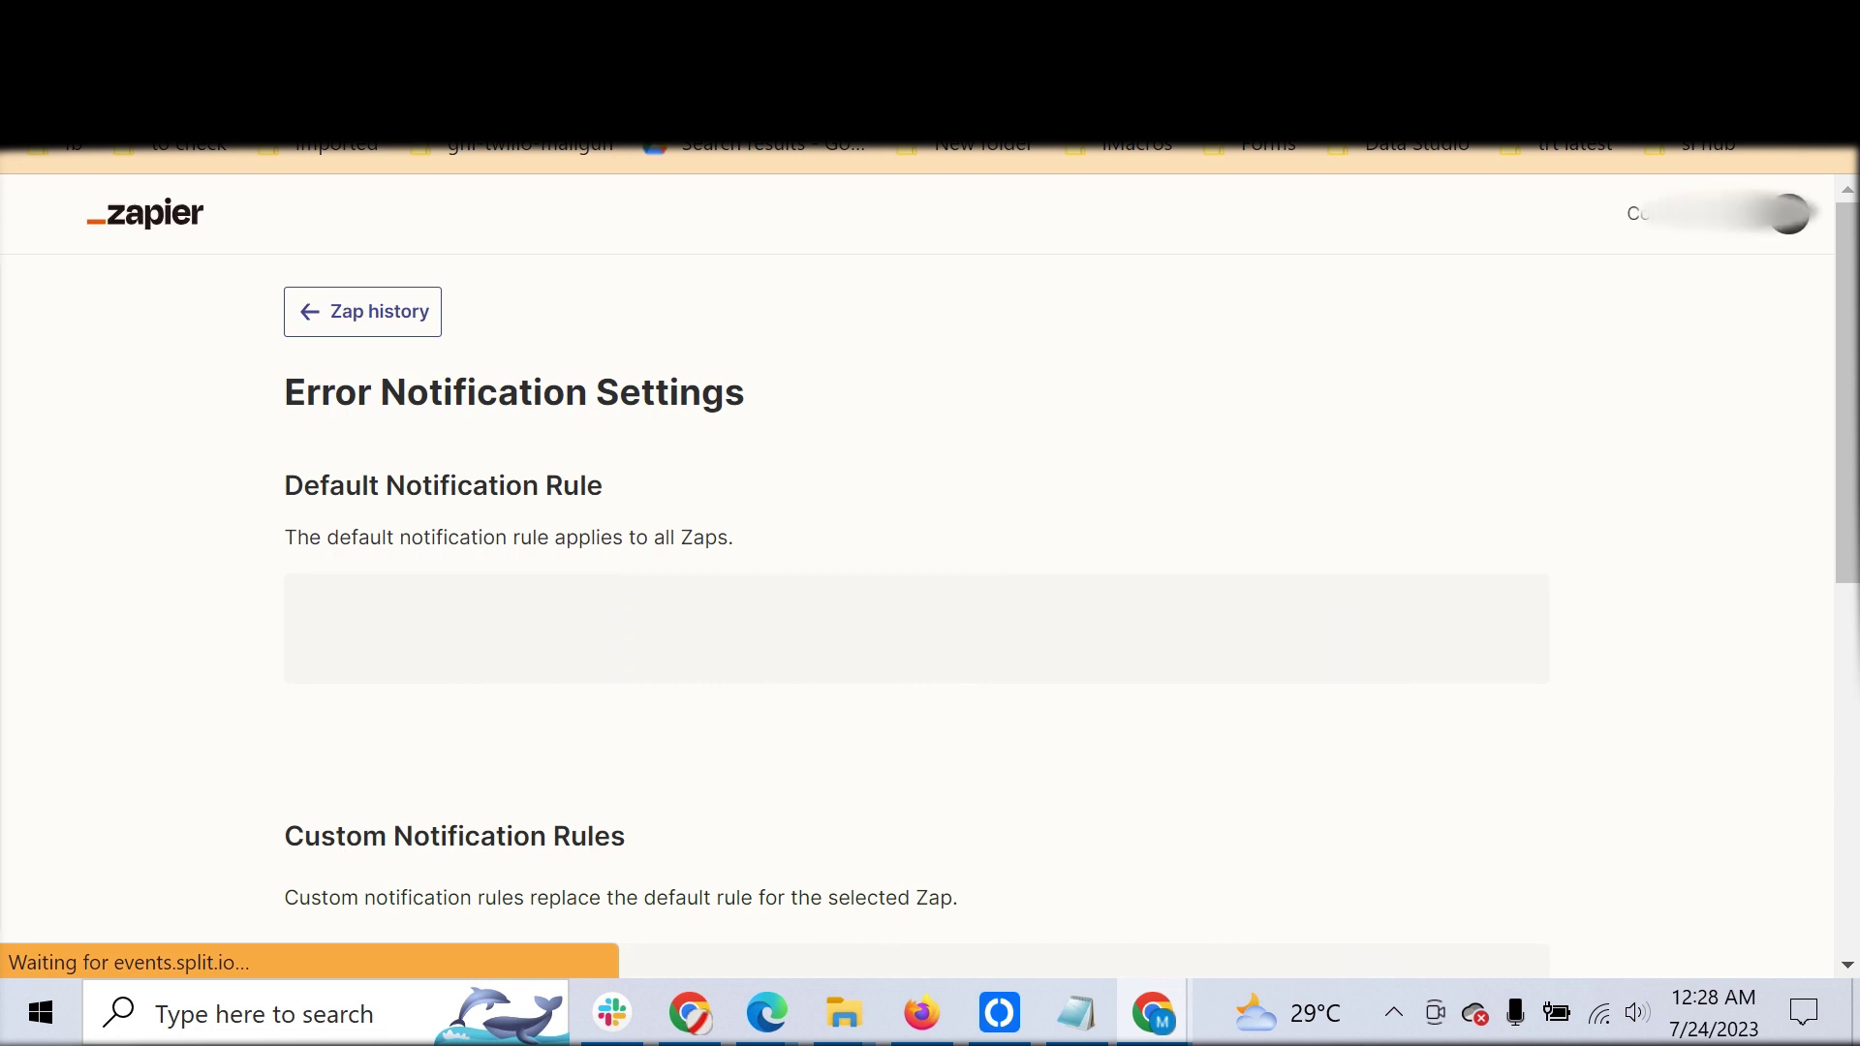
key("alt+Tab")
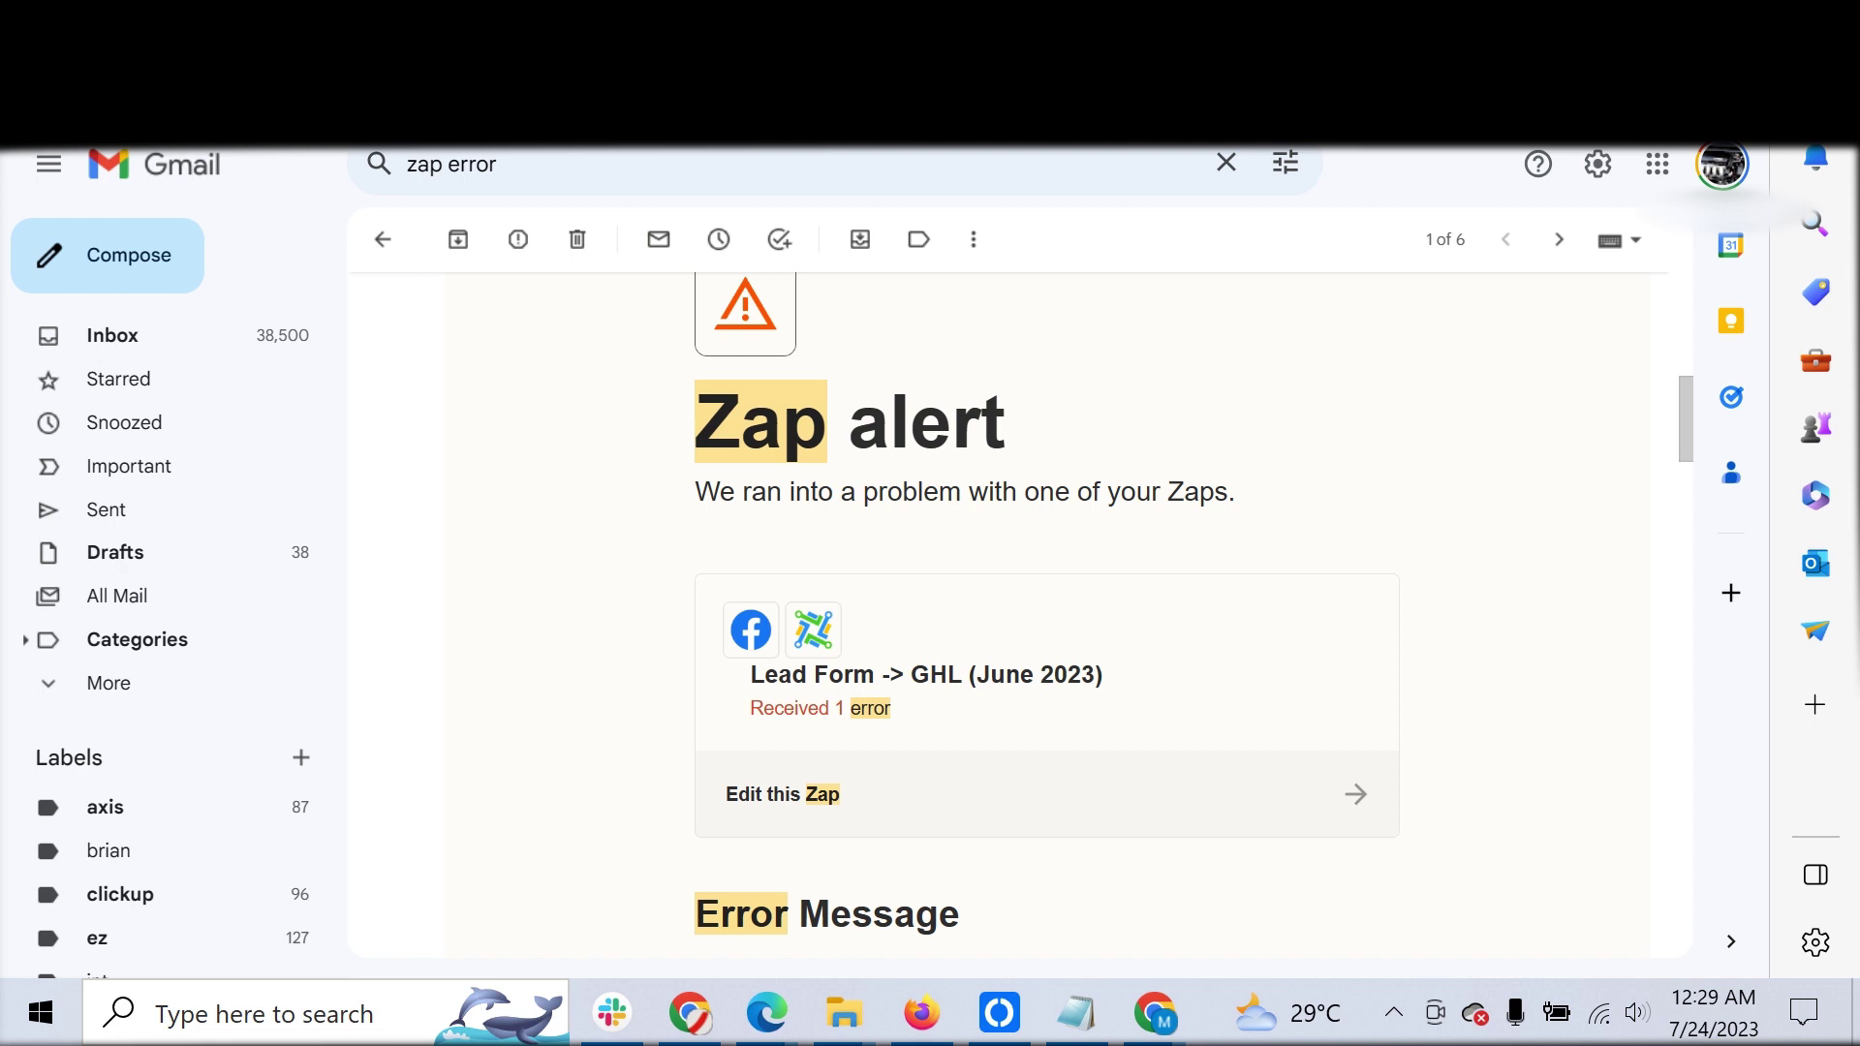
scroll(1046, 615, "down", 3)
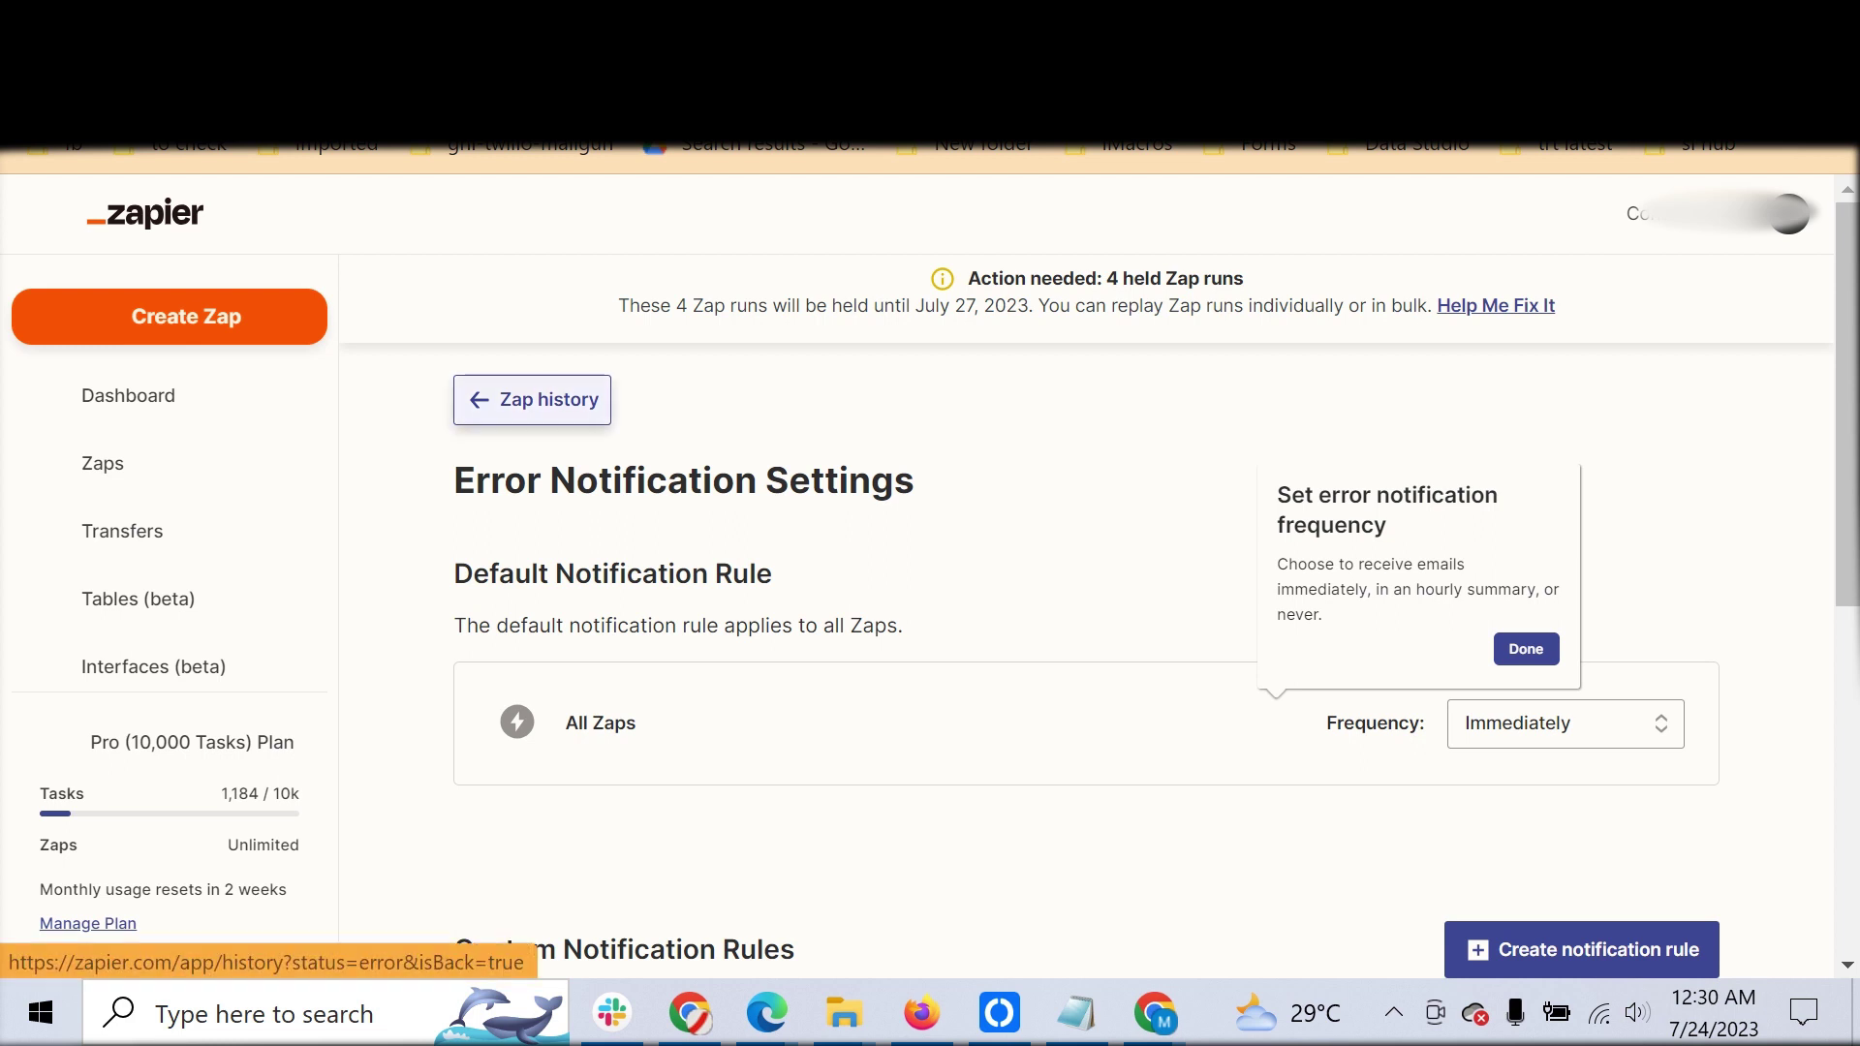
Step: Reopen Zapier's error notification settings from the Zap history and check the frequency options of the default rule for all Zaps
left_click(549, 399)
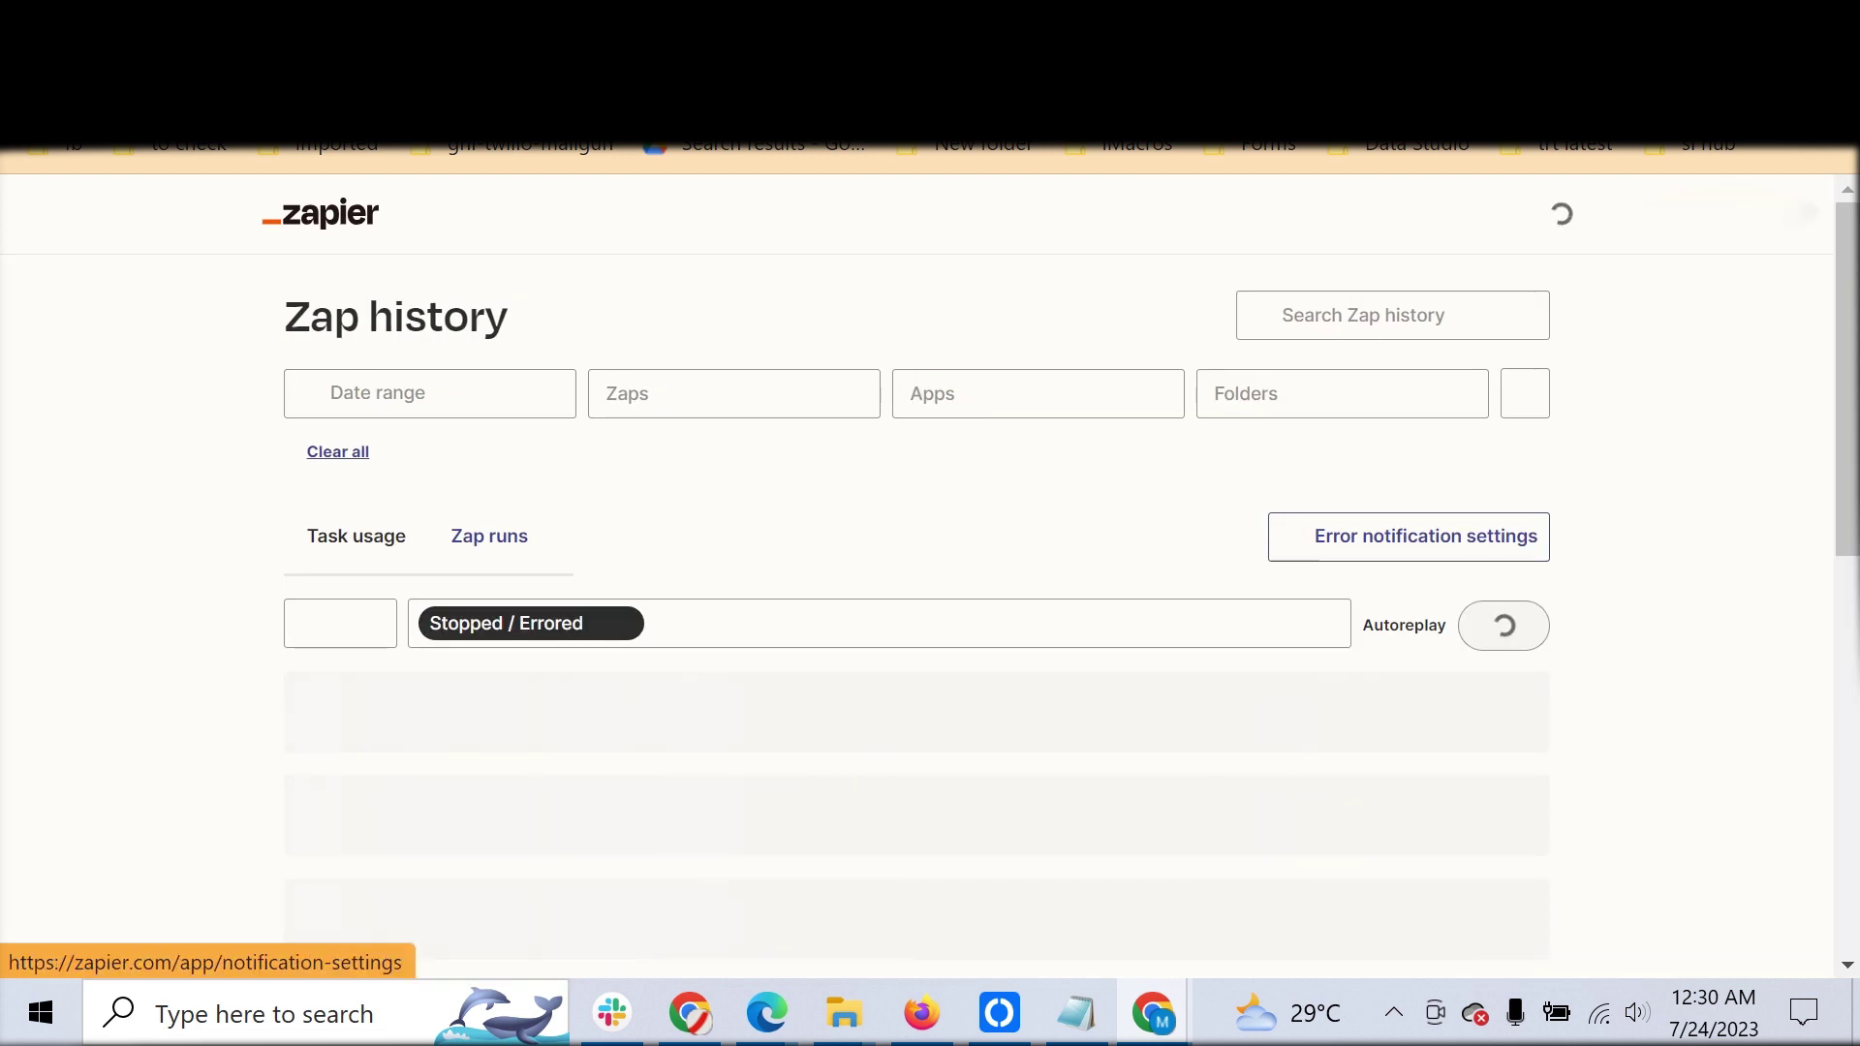
left_click(1426, 563)
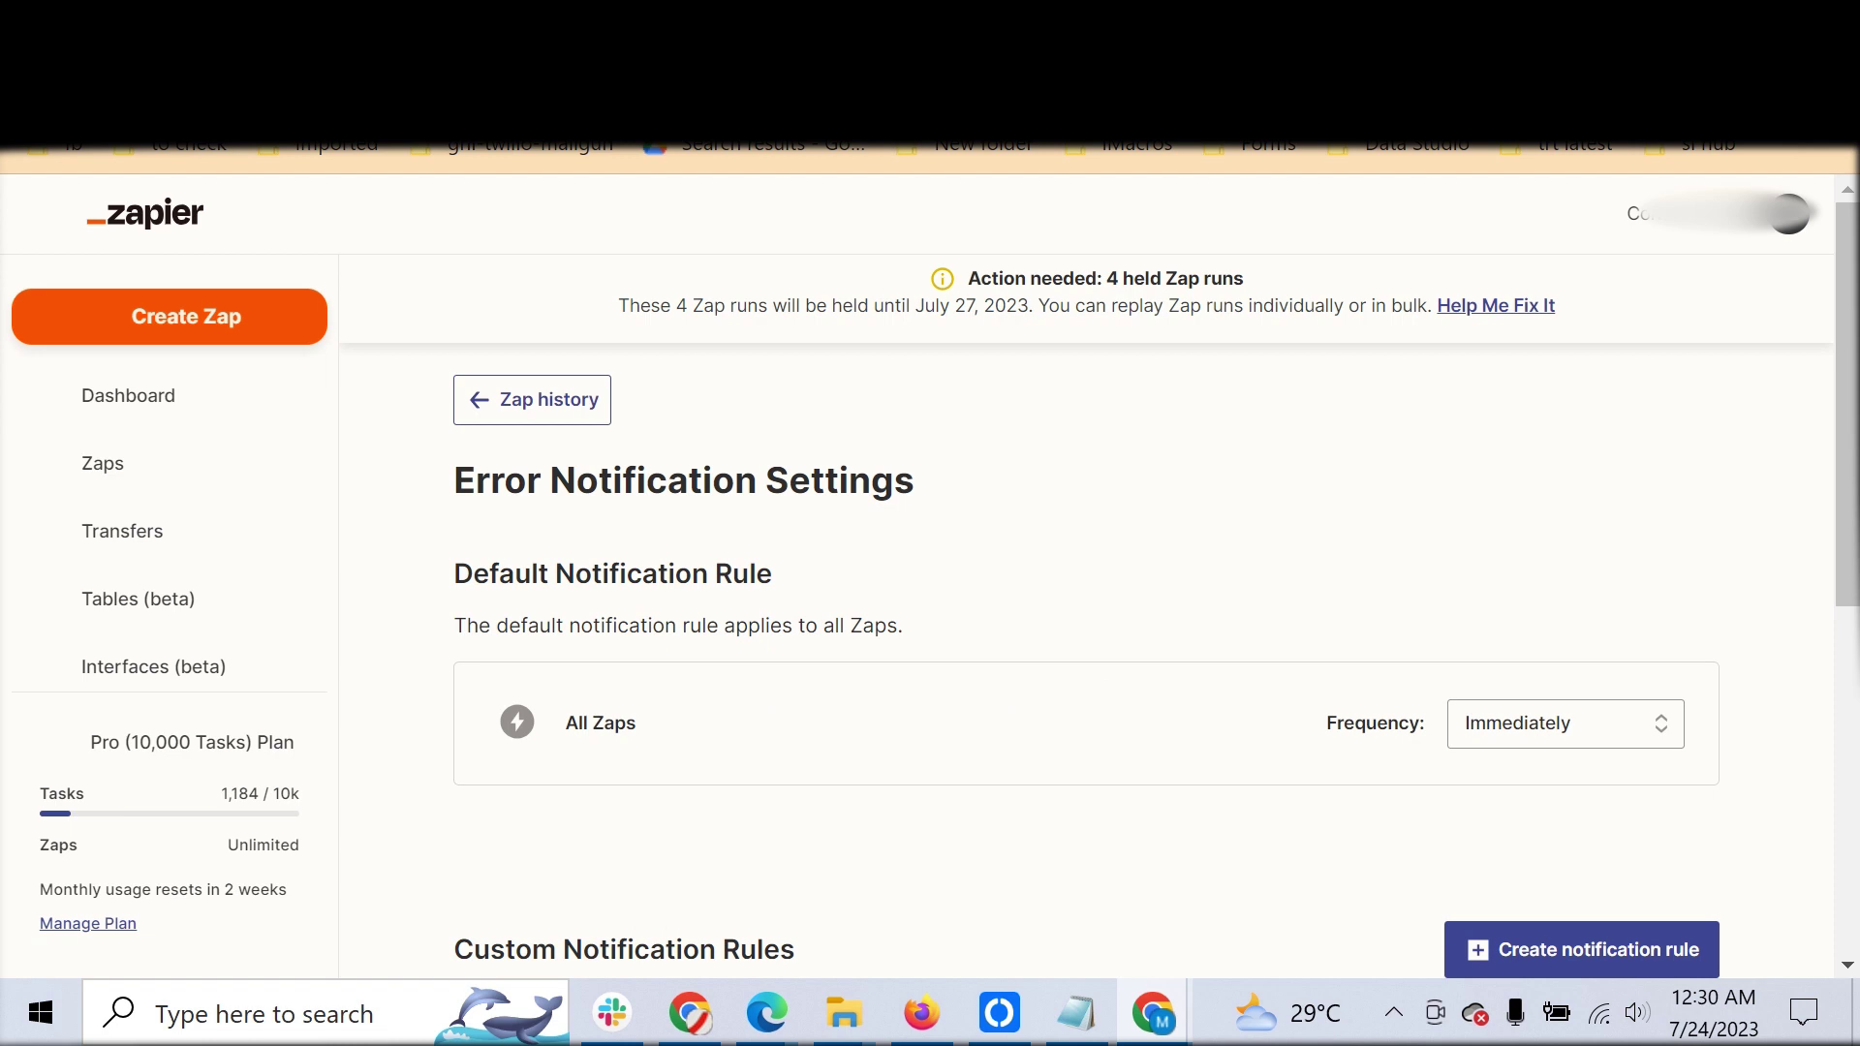
left_click(1565, 723)
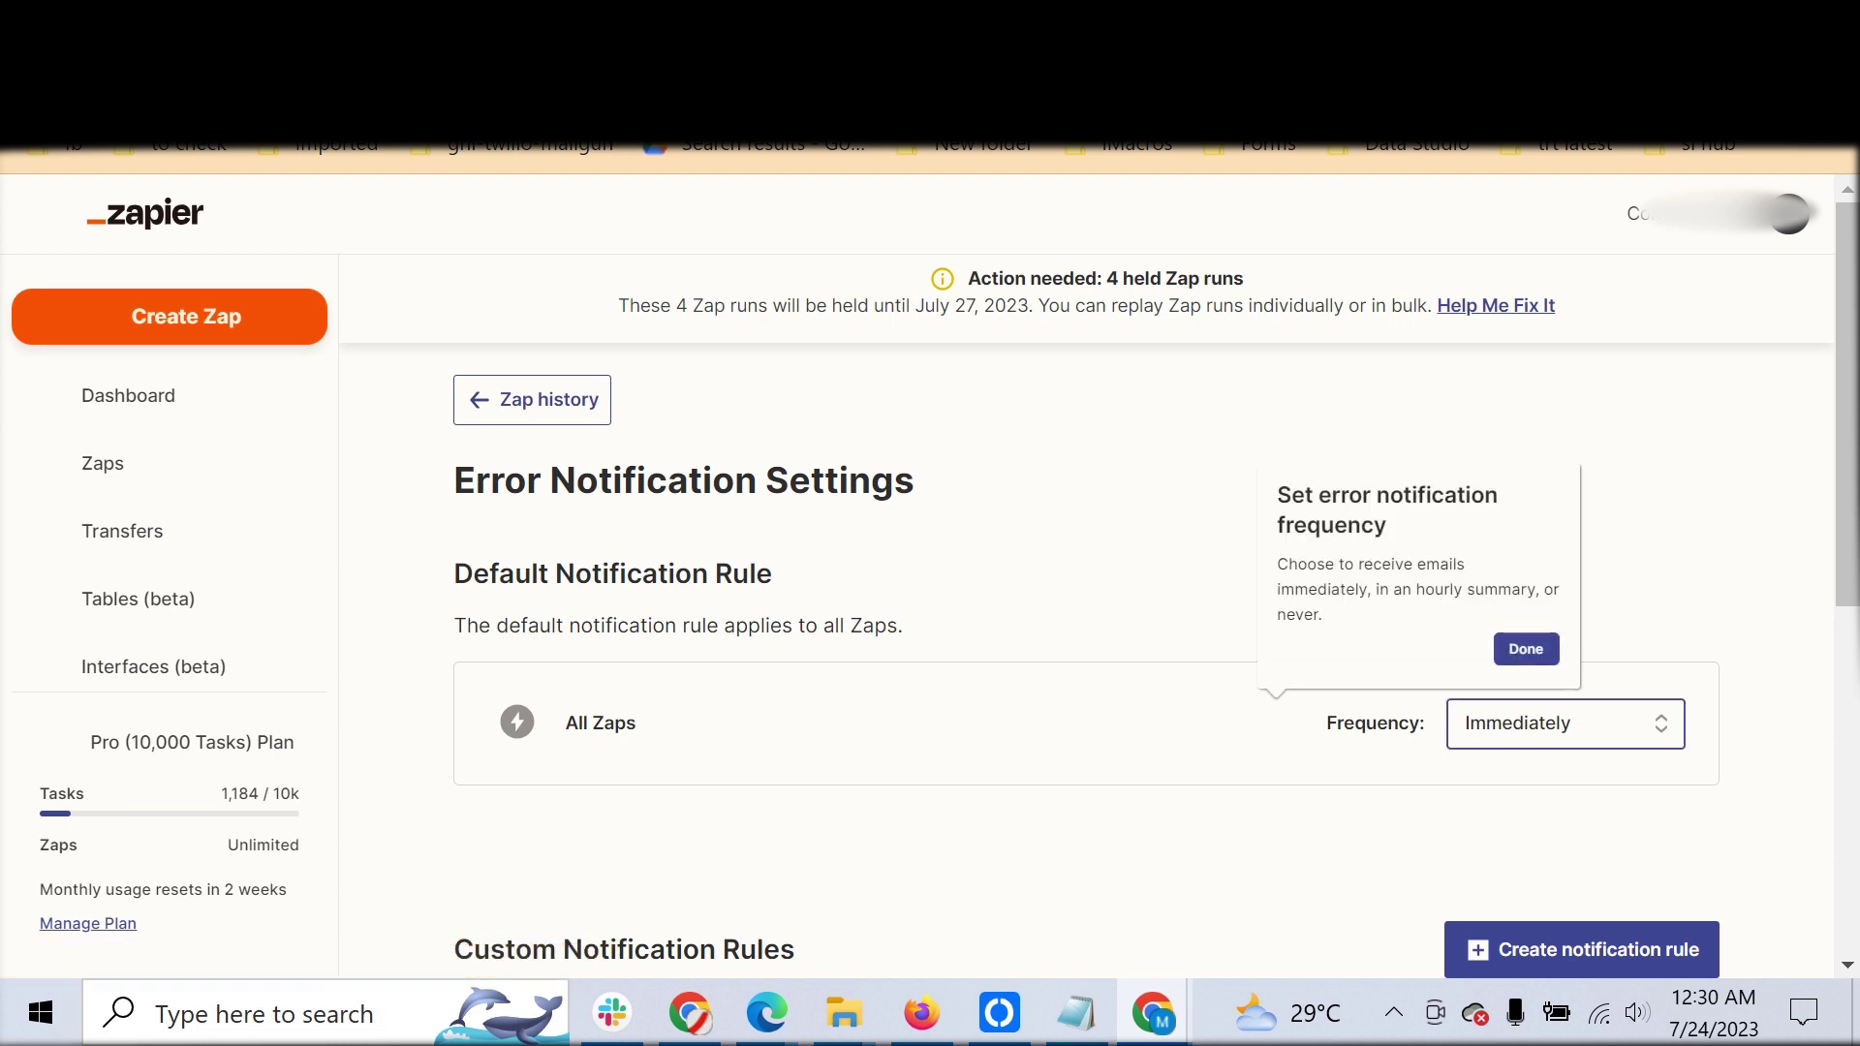
key("Down")
key("Down")
key("Down")
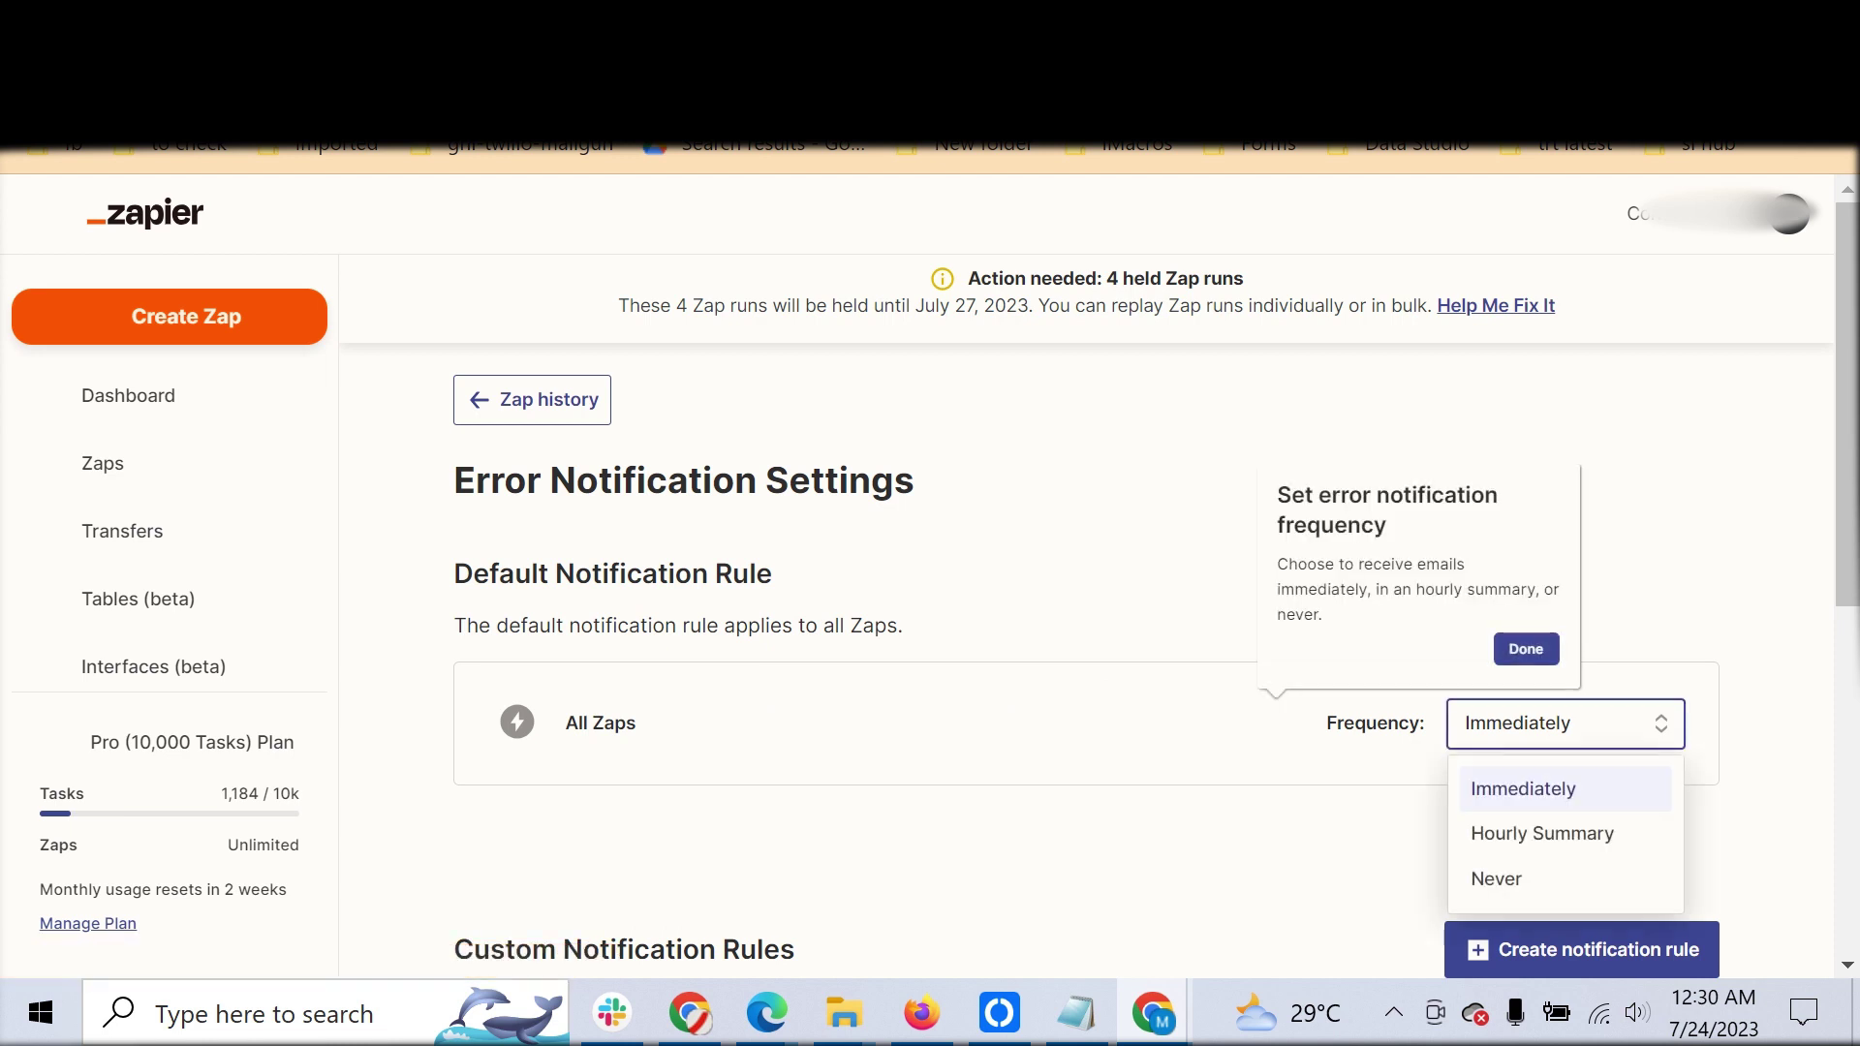
key("Escape")
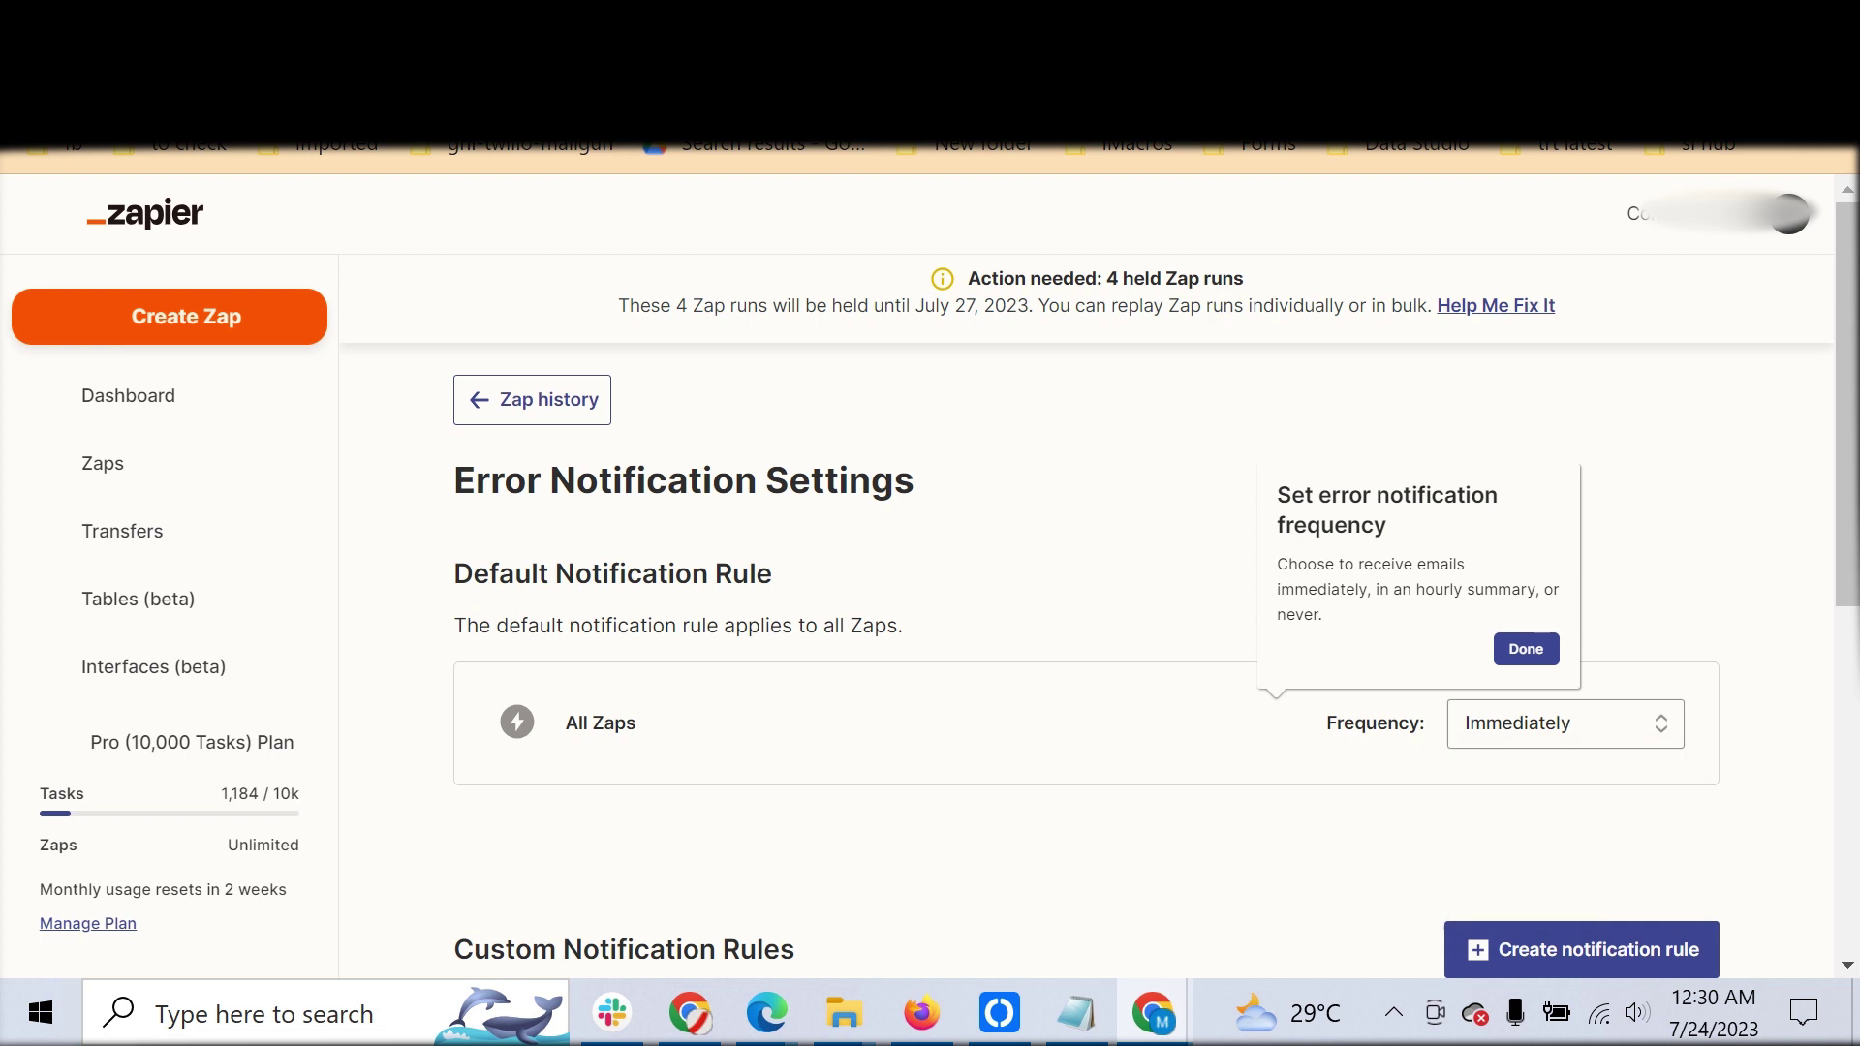
Step: Open the form for creating a new custom notification rule
scroll(1085, 581, "down", 7)
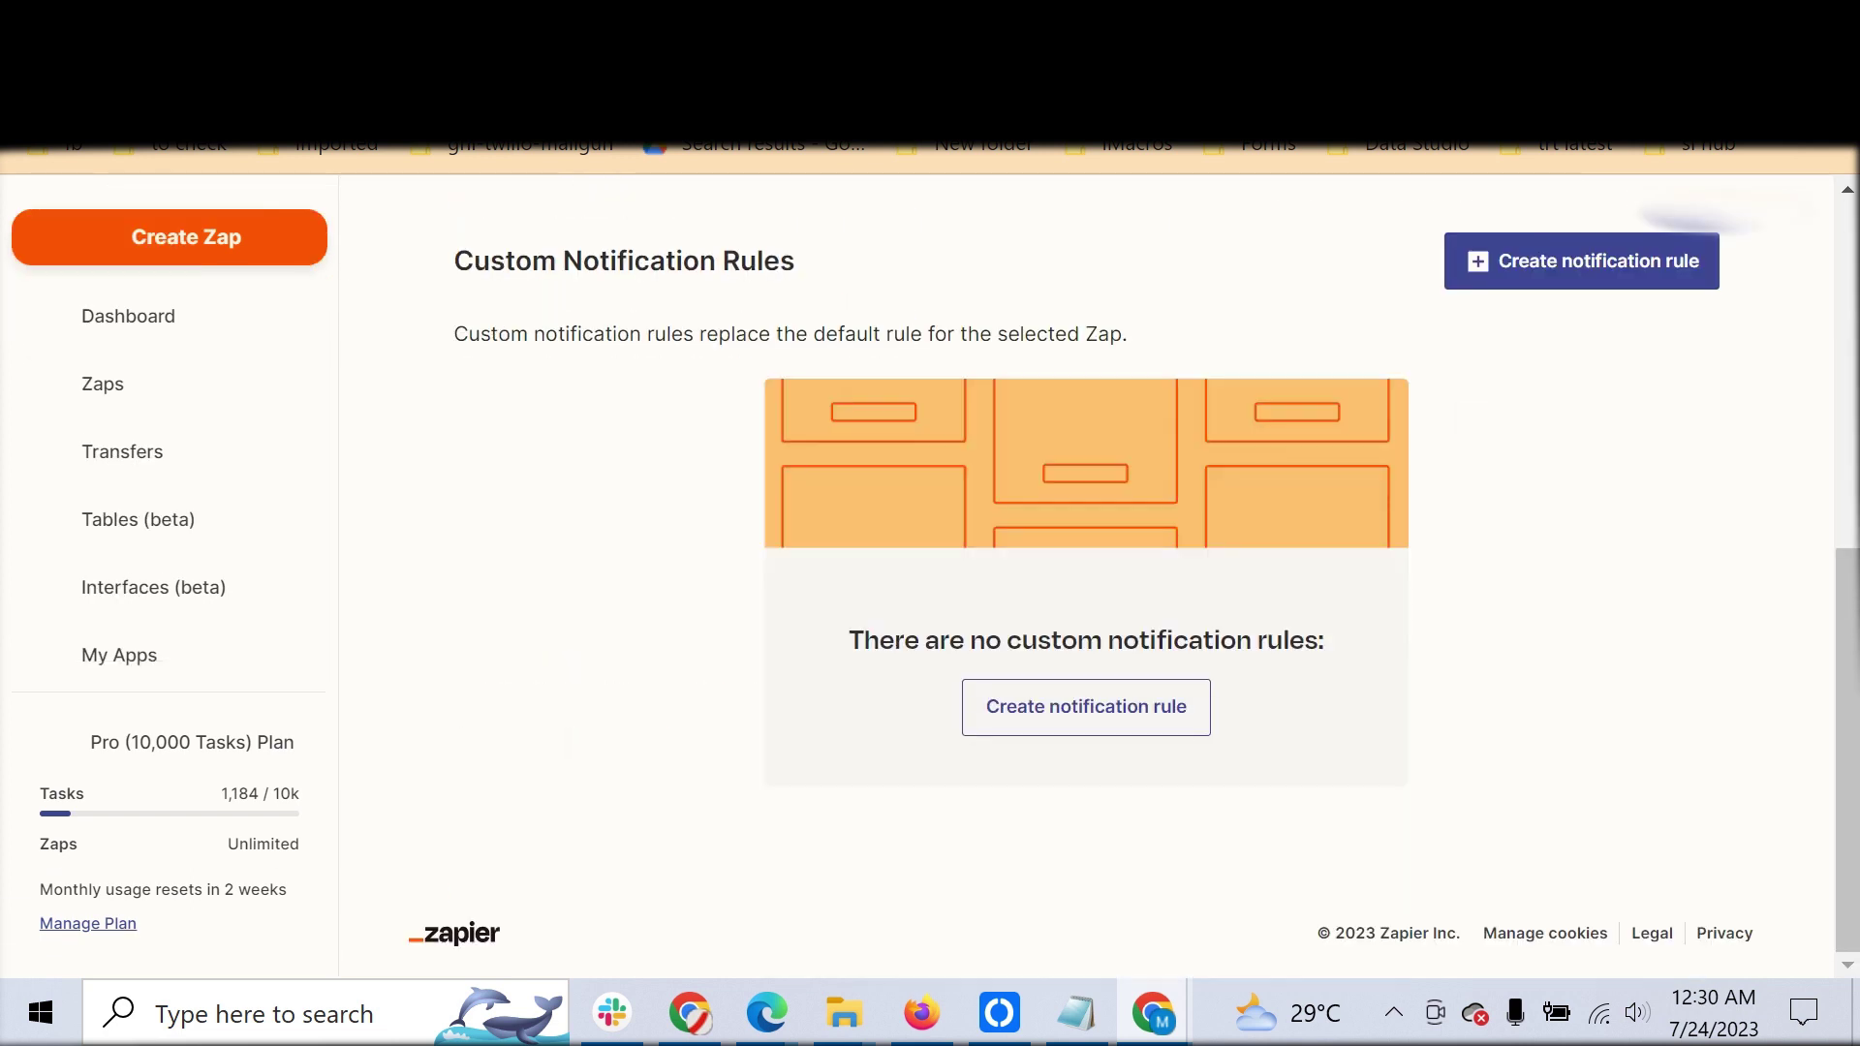
left_click(1086, 707)
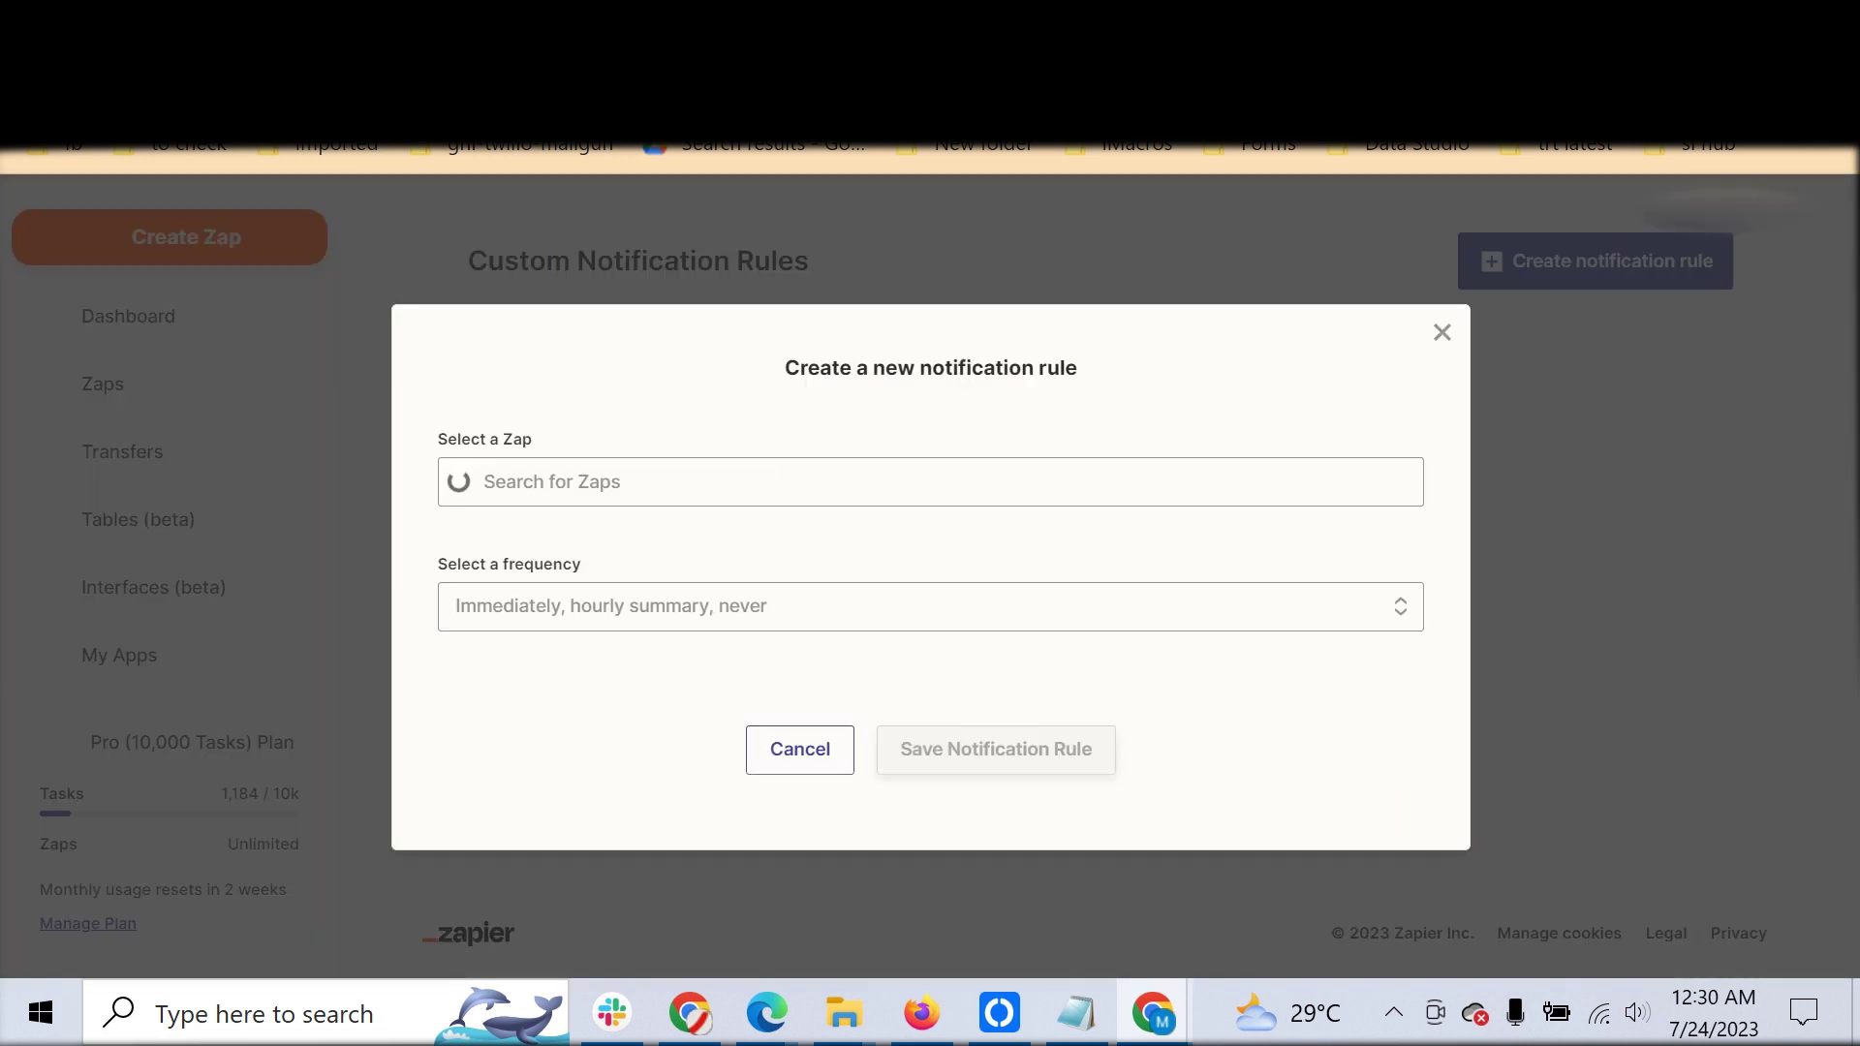